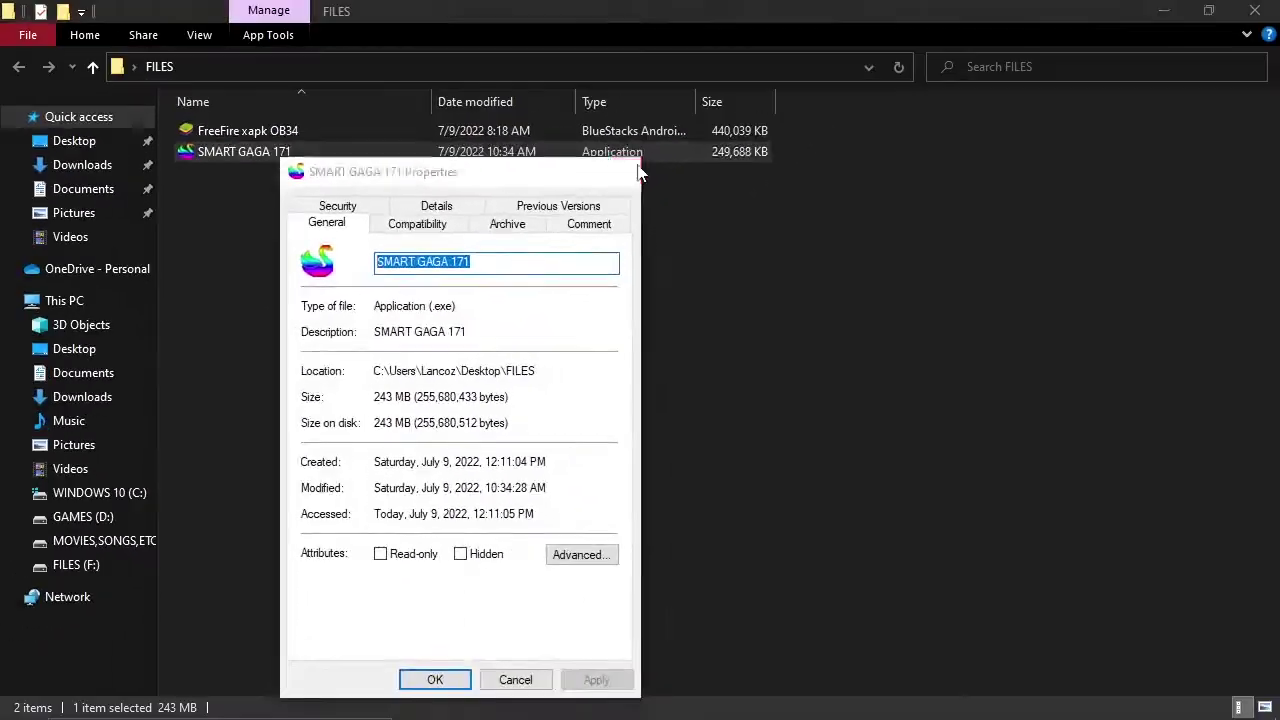
# Step: Close the SMART GAGA 171 properties, move both files from the FILES folder to the desktop, and close the folder
pyautogui.click(630, 170)
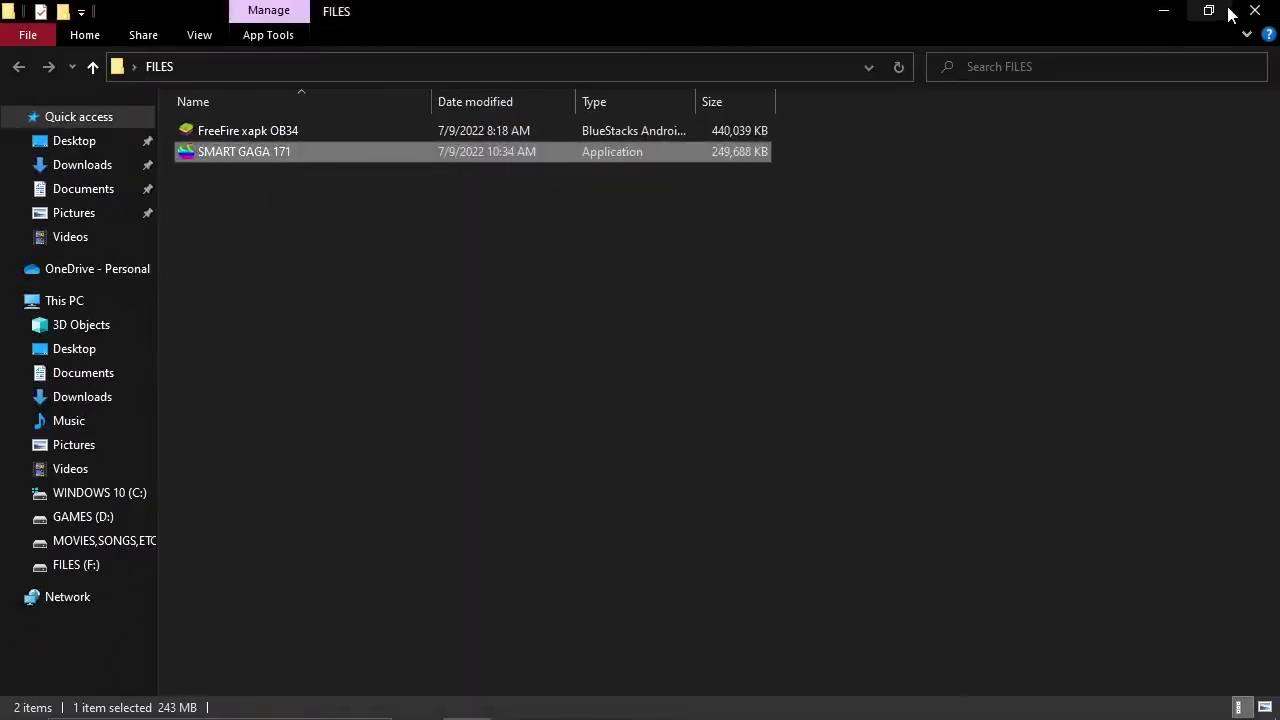
pyautogui.click(1208, 11)
pyautogui.keyDown('shift'); pyautogui.click(795, 209); pyautogui.keyUp('shift')
pyautogui.moveTo(795, 209); pyautogui.dragTo(1160, 165)
pyautogui.click(1019, 85)
# Step: Place the FILES folder in the desktop's upper-right corner with the two extracted files beneath it, and refresh the desktop
pyautogui.moveTo(1011, 135); pyautogui.dragTo(1195, 50)
pyautogui.moveTo(1210, 138); pyautogui.dragTo(1100, 275)
pyautogui.rightClick(928, 110)
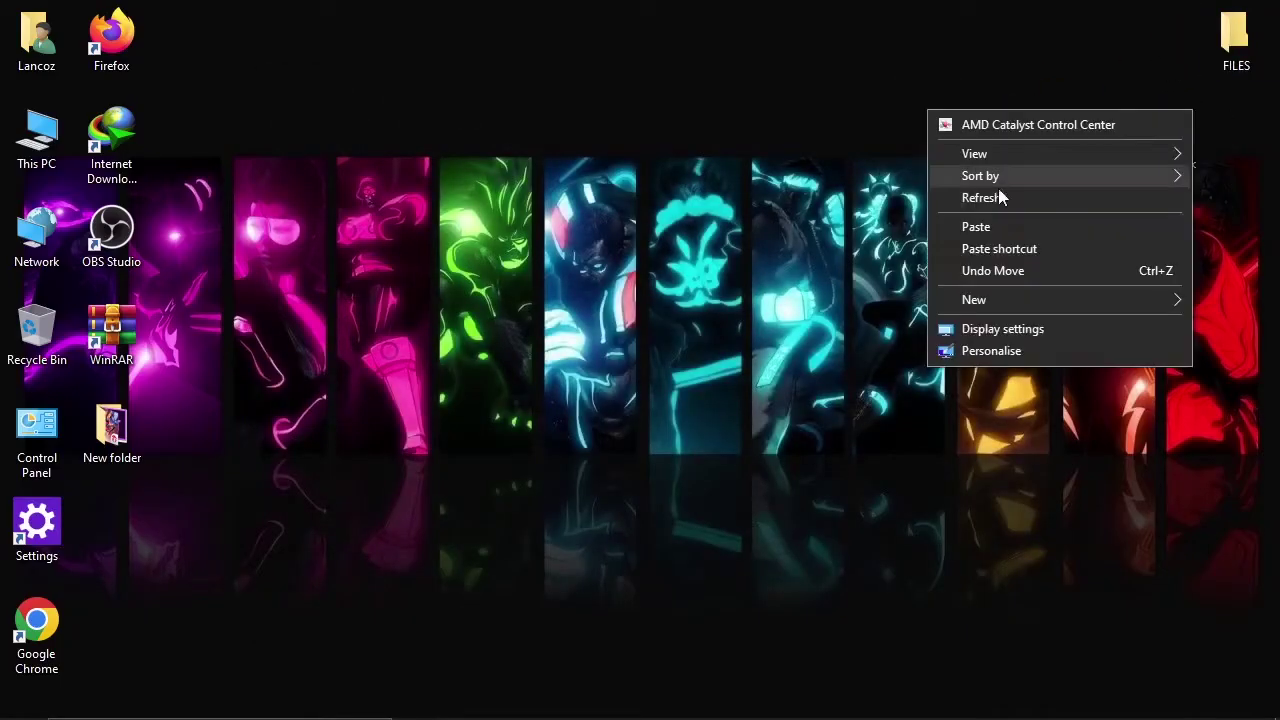
pyautogui.click(996, 197)
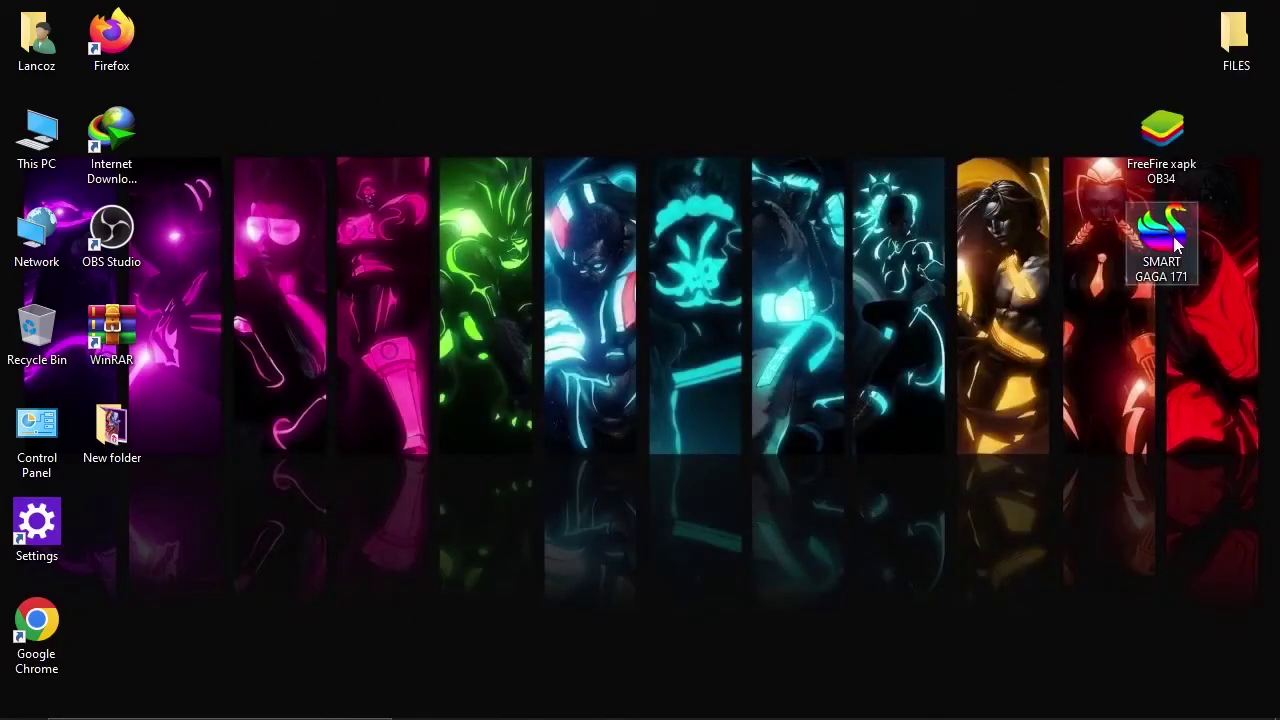
# Step: Place the SMART GAGA 171 installer at the desktop's upper edge, run it as administrator, and accept its setup notice
pyautogui.moveTo(1160, 238); pyautogui.dragTo(1018, 66)
pyautogui.rightClick(1022, 57)
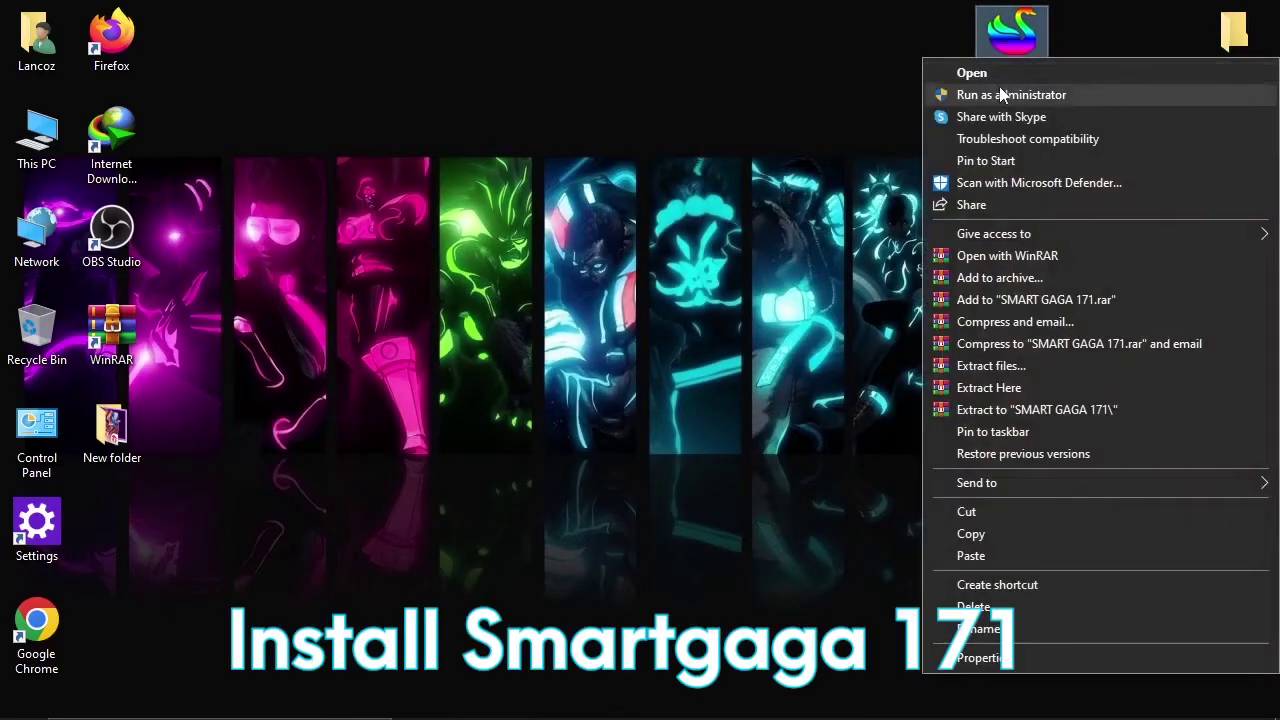
pyautogui.click(1000, 92)
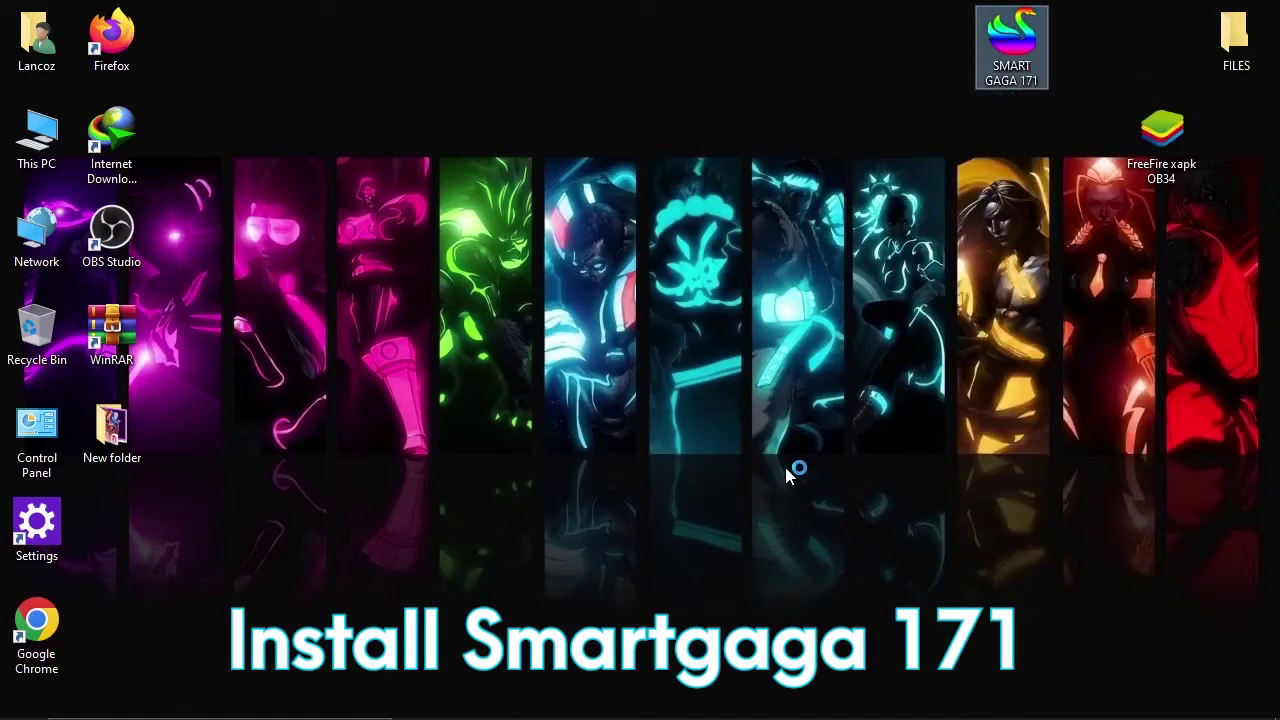
pyautogui.click(538, 489)
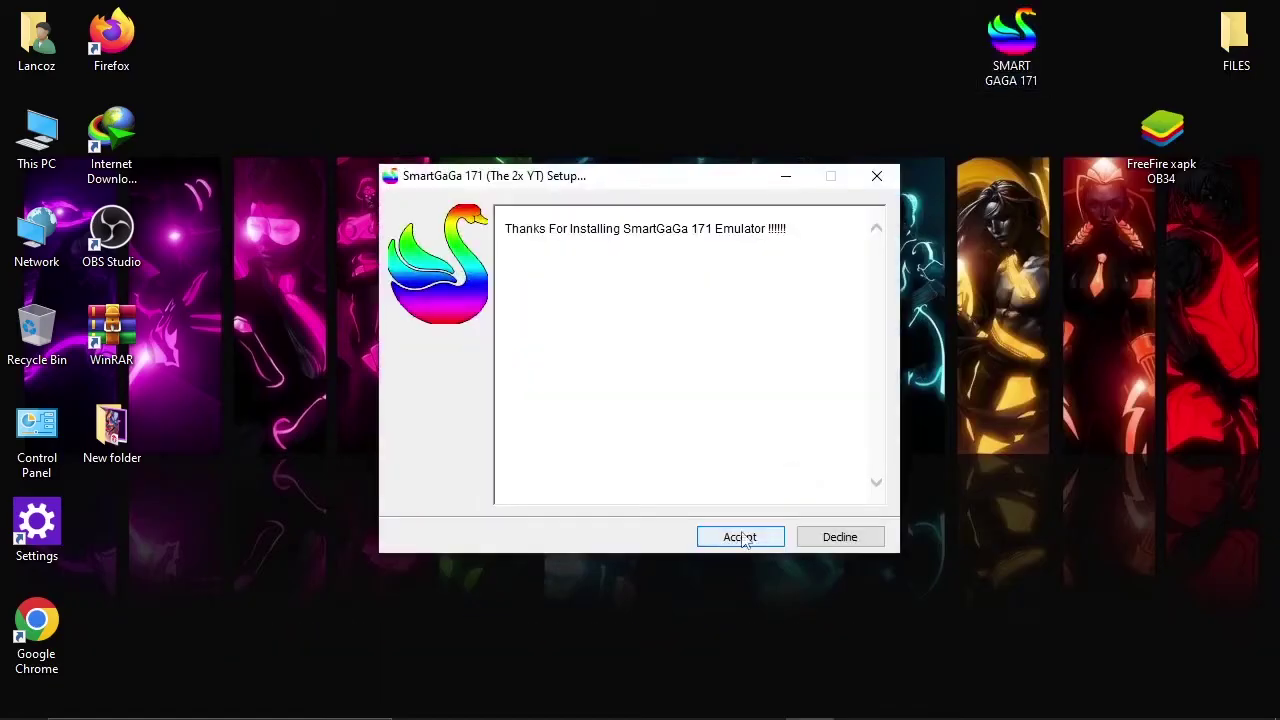
pyautogui.click(743, 538)
# Step: Create a folder named Smartgaga 171 on the Desktop and choose it as the installer's destination folder
pyautogui.click(833, 453)
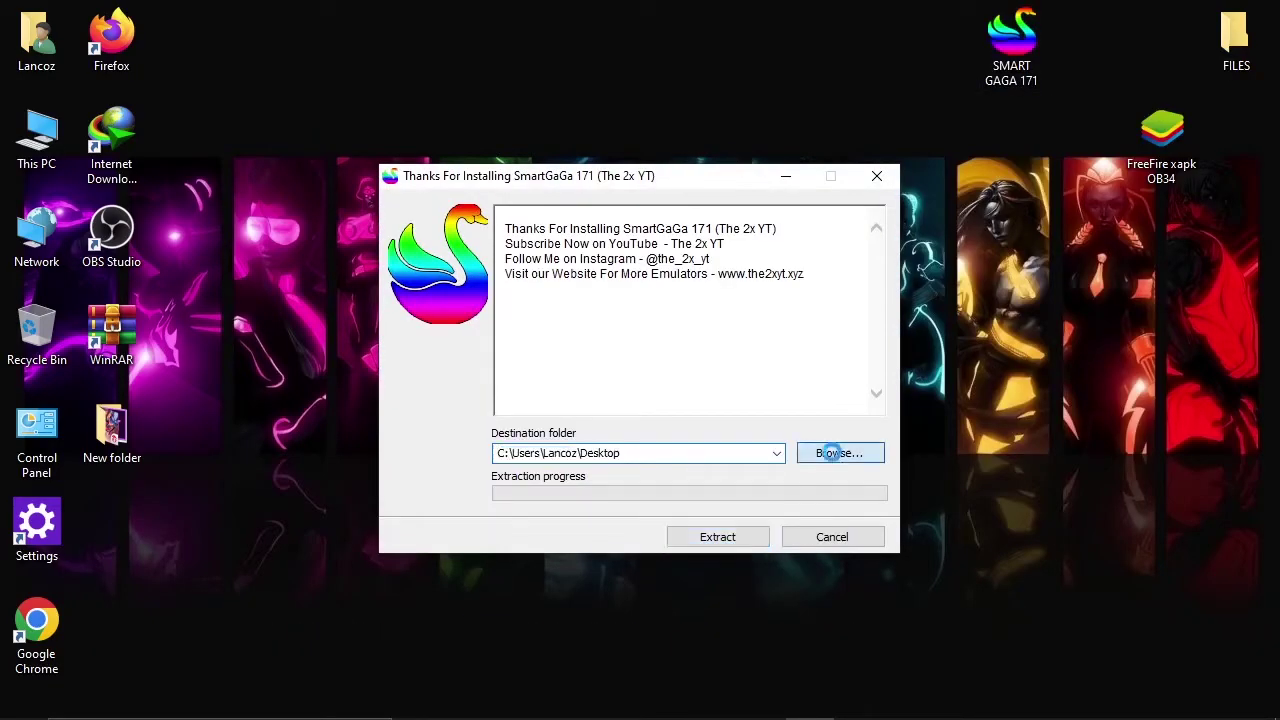
pyautogui.doubleClick(553, 356)
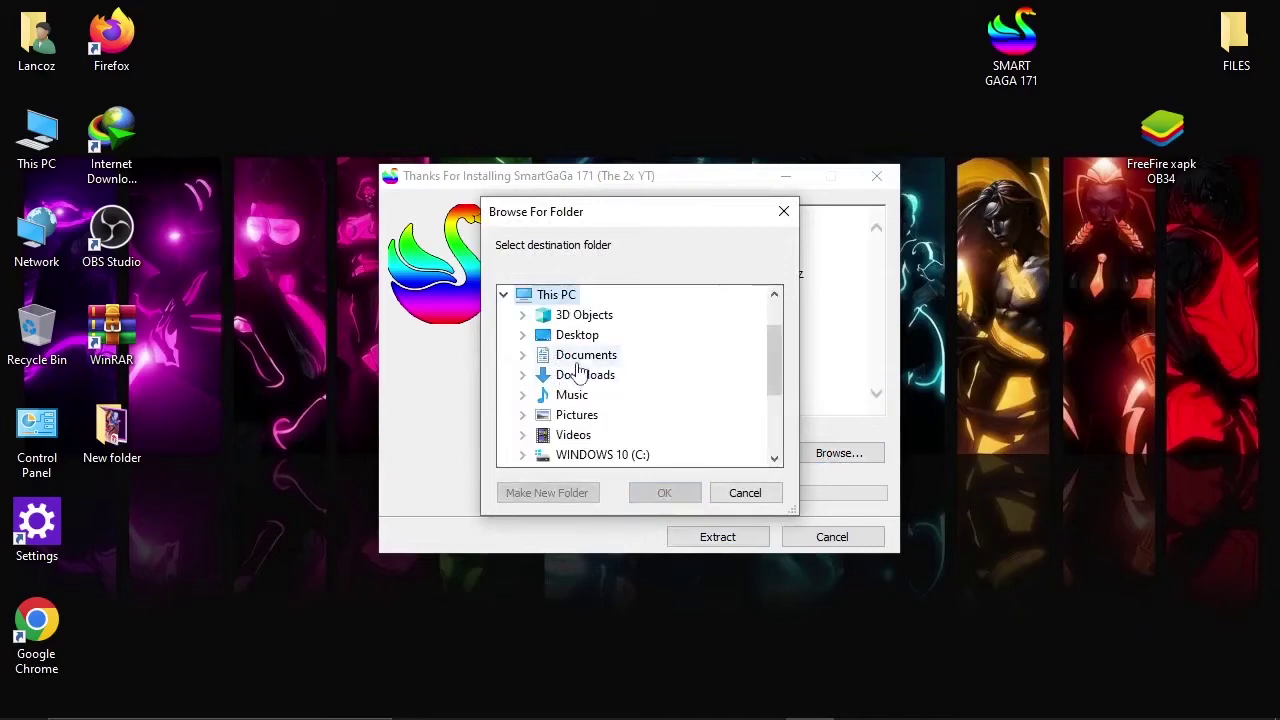
pyautogui.doubleClick(577, 335)
pyautogui.click(560, 492)
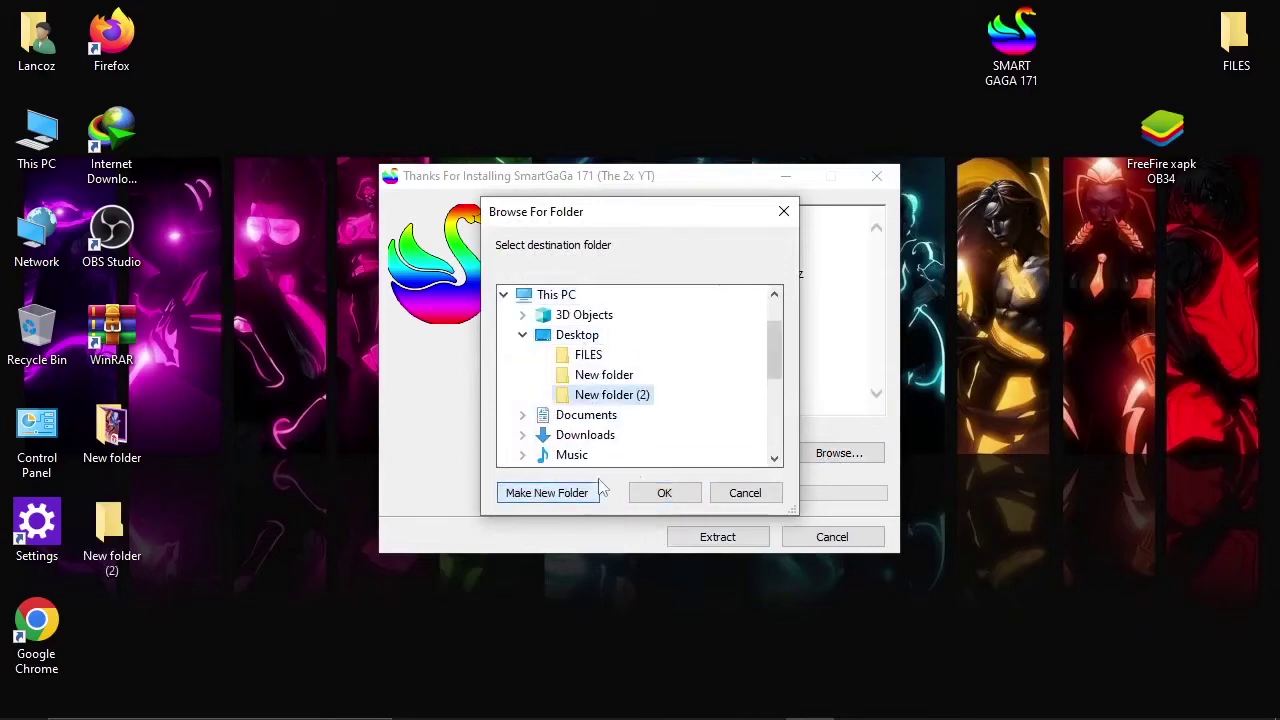
pyautogui.rightClick(617, 400)
pyautogui.click(688, 647)
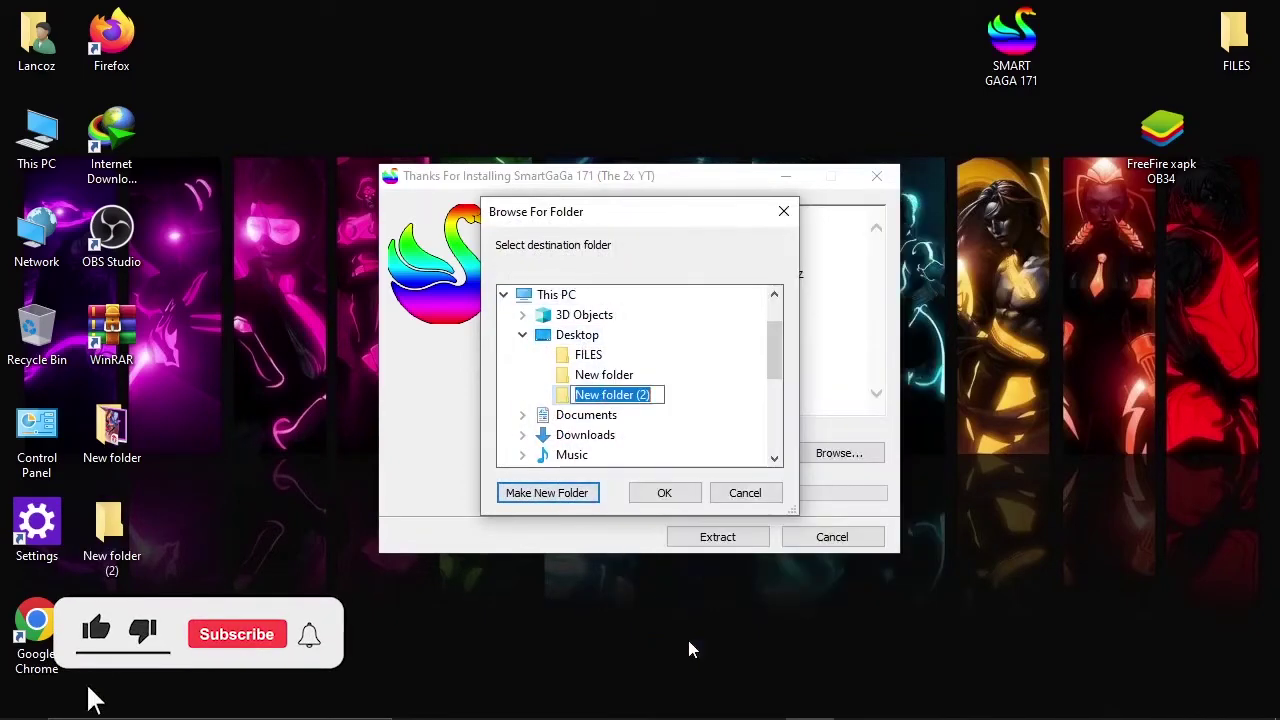
pyautogui.write('Smartgaga 171')
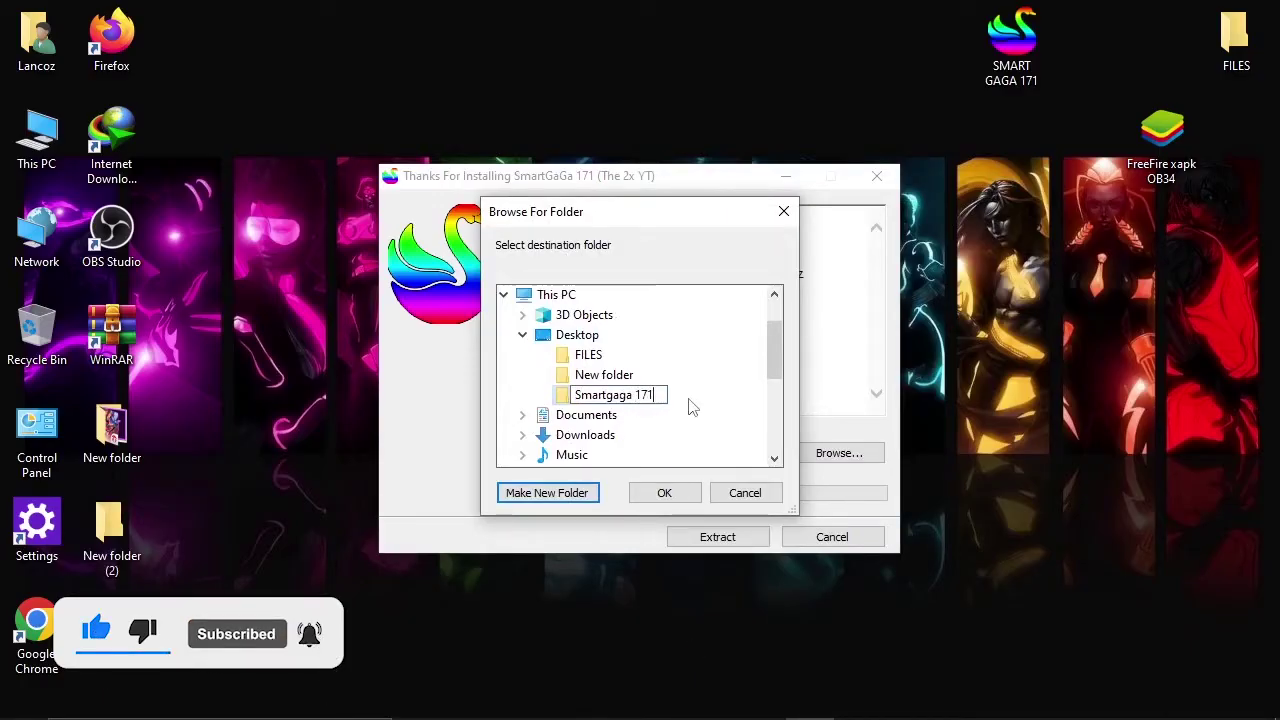
pyautogui.press('Return')
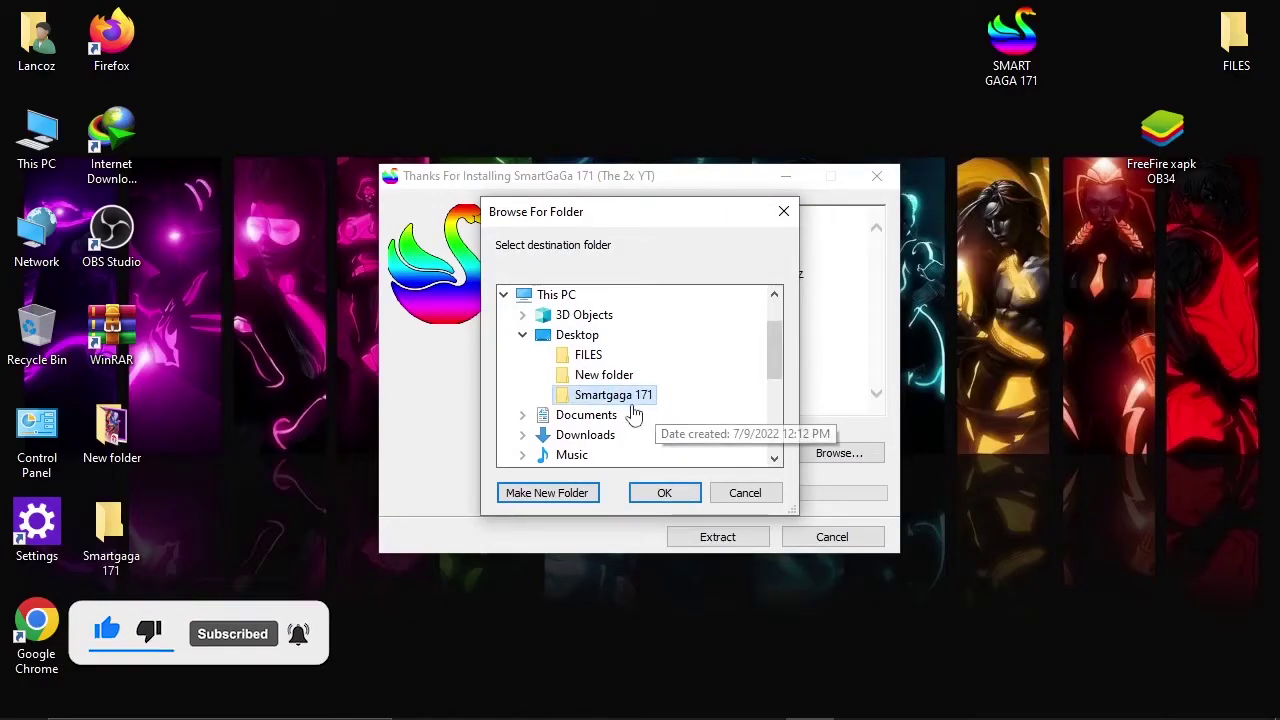
pyautogui.click(658, 492)
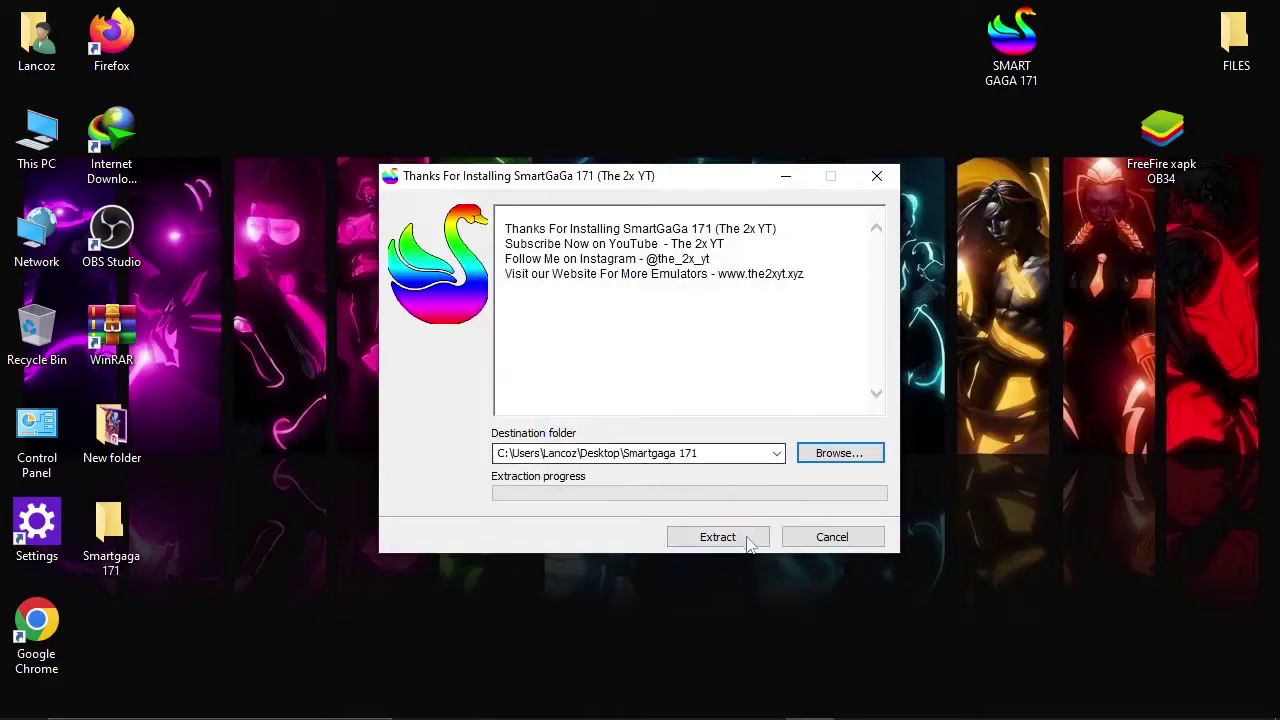
# Step: Extract the SmartGaGa 171 files into the chosen destination folder
pyautogui.click(717, 537)
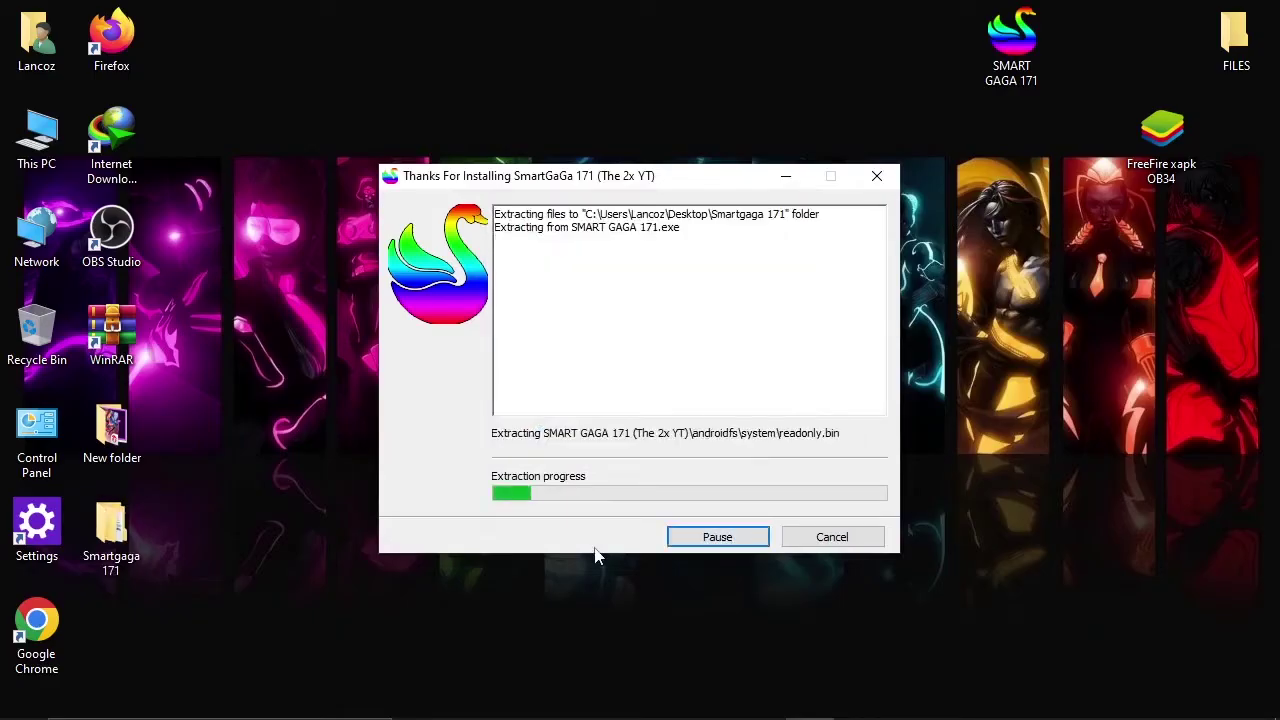
pyautogui.click(108, 567)
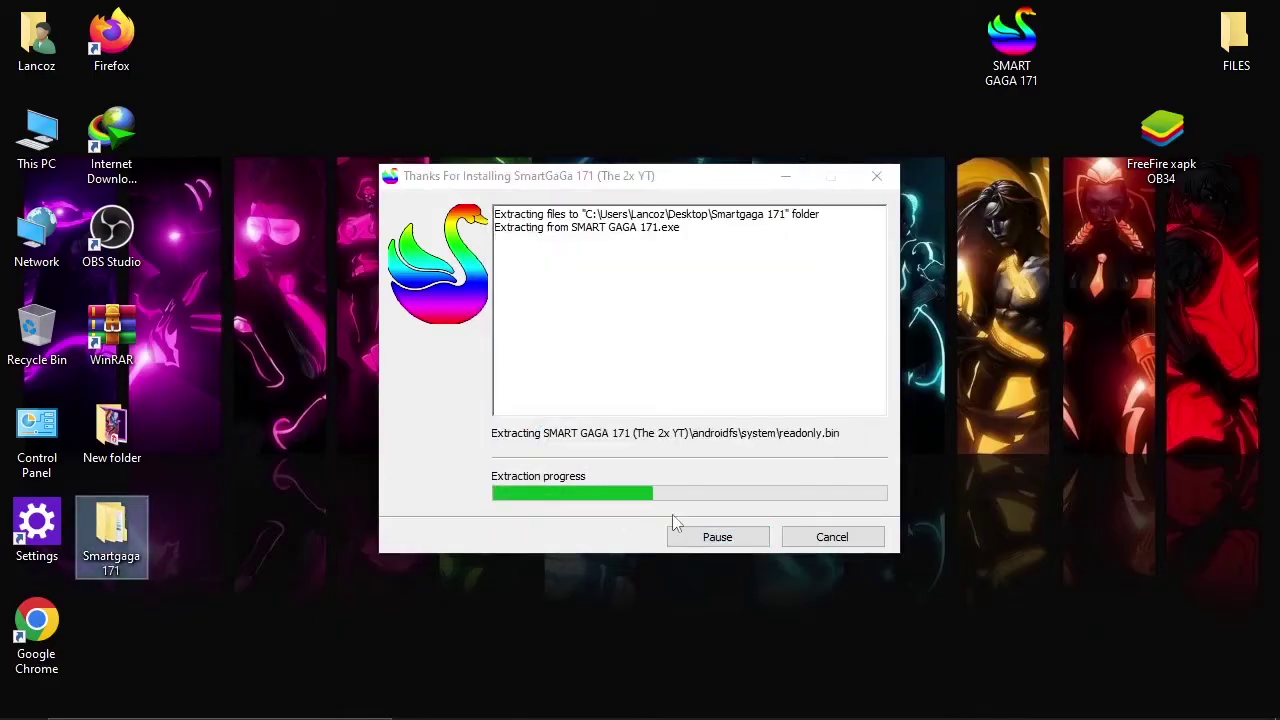
pyautogui.click(616, 538)
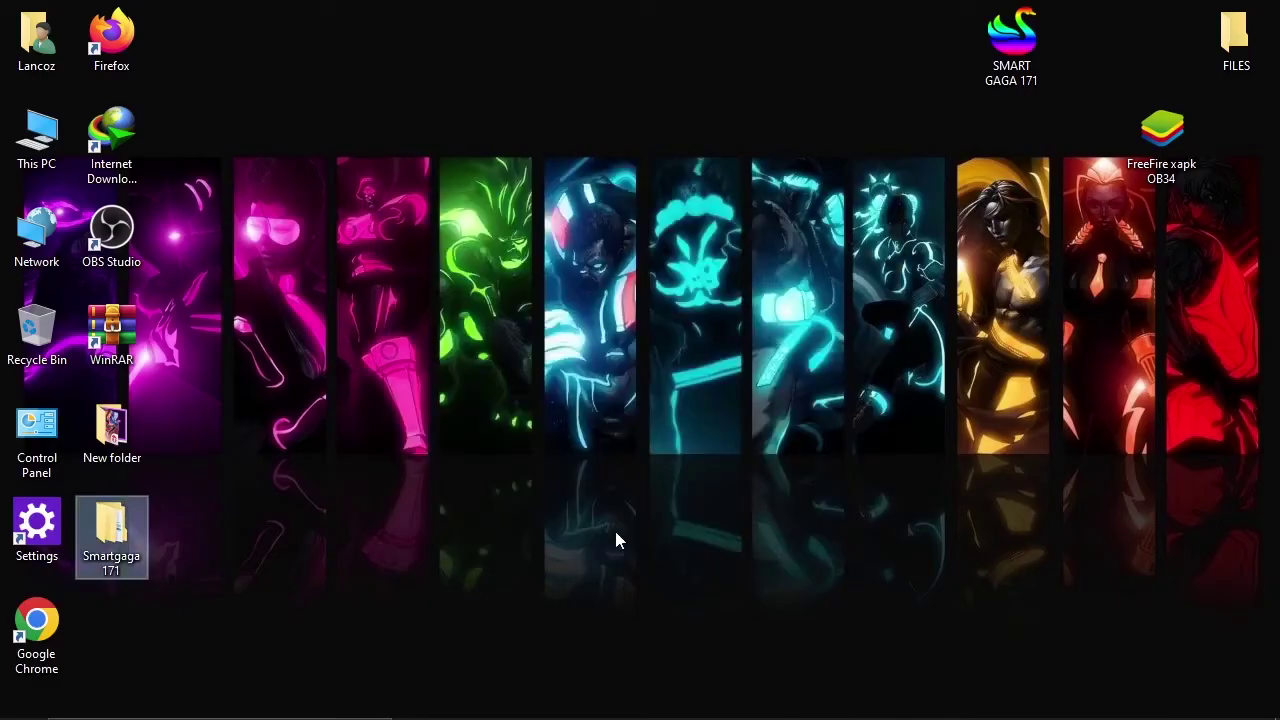
# Step: Move the Smartgaga 171 folder to the desktop's upper middle and send the SMART GAGA 171 installer and FILES folder to the Recycle Bin
pyautogui.moveTo(100, 557); pyautogui.dragTo(708, 75)
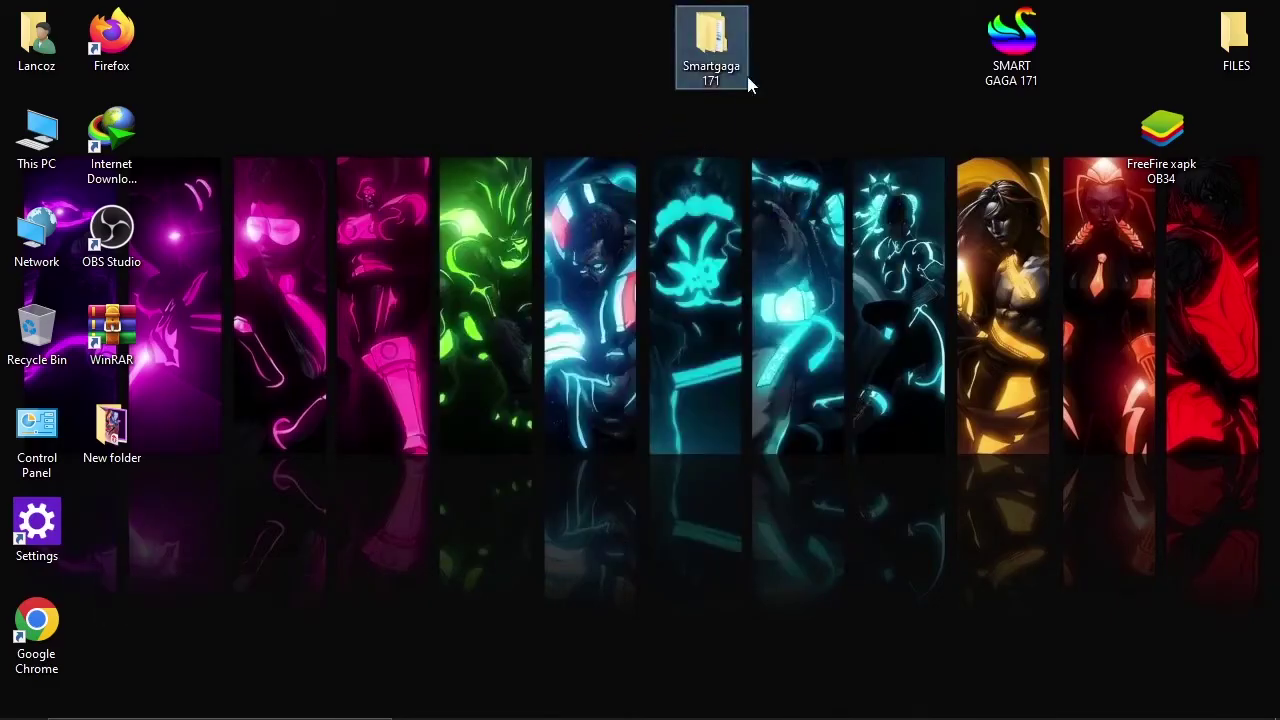
pyautogui.moveTo(1011, 40); pyautogui.dragTo(36, 330)
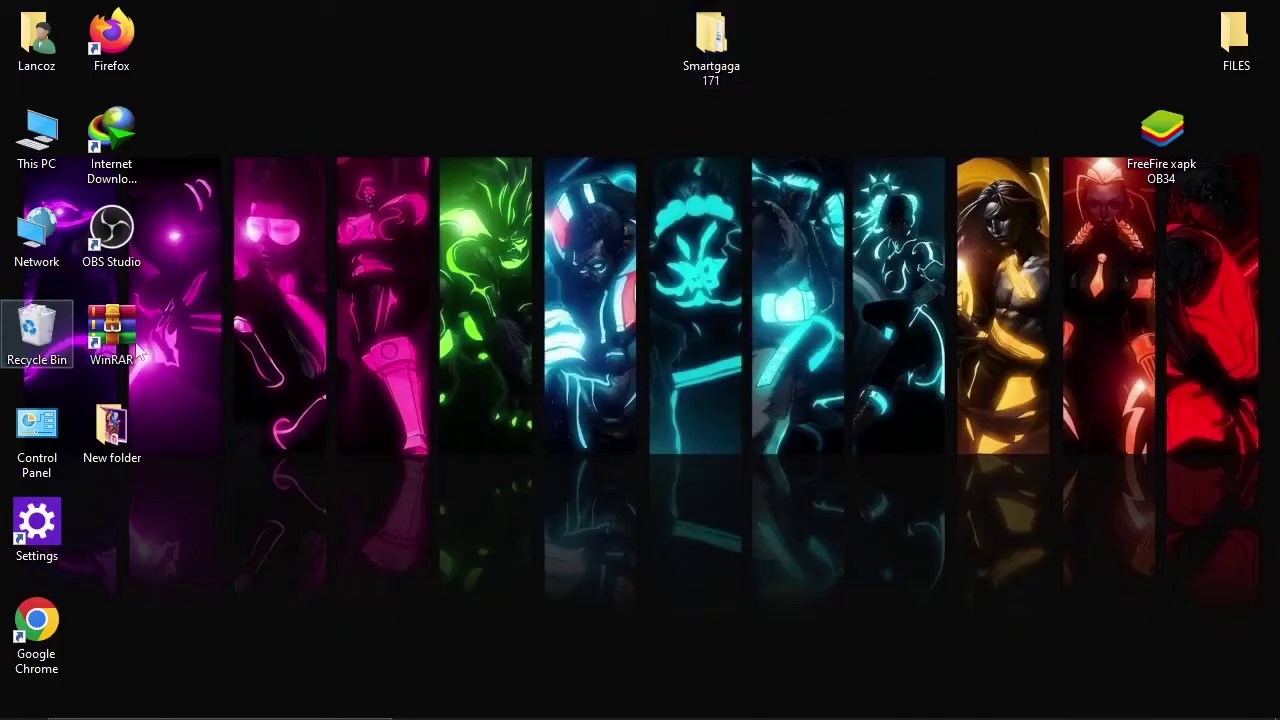
pyautogui.moveTo(1228, 35); pyautogui.dragTo(36, 330)
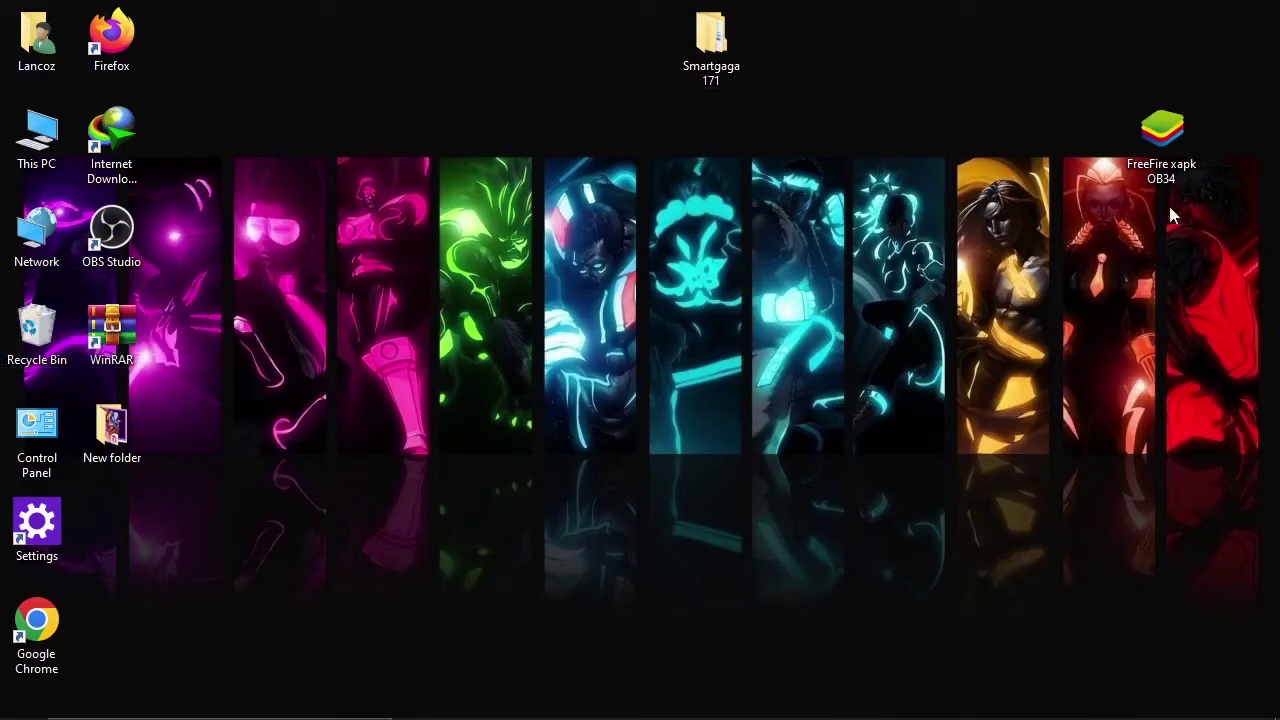
# Step: Place the FreeFire xapk OB34 file in the desktop's upper-right corner and refresh the desktop
pyautogui.moveTo(1162, 132); pyautogui.dragTo(1240, 52)
pyautogui.rightClick(1240, 45)
pyautogui.click(1010, 206)
# Step: Open the Engine folder inside Smartgaga 171 > SMART GAGA 171 (The 2x YT) and maximize the window
pyautogui.doubleClick(711, 35)
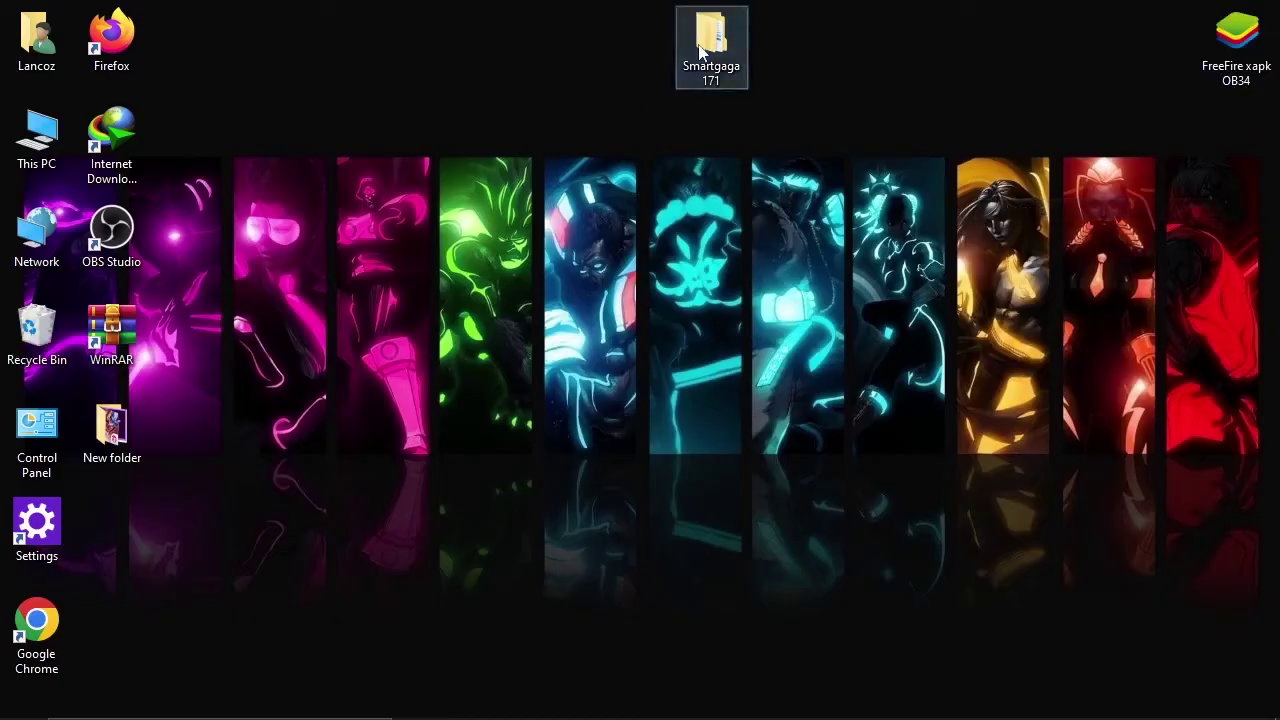
pyautogui.doubleClick(588, 213)
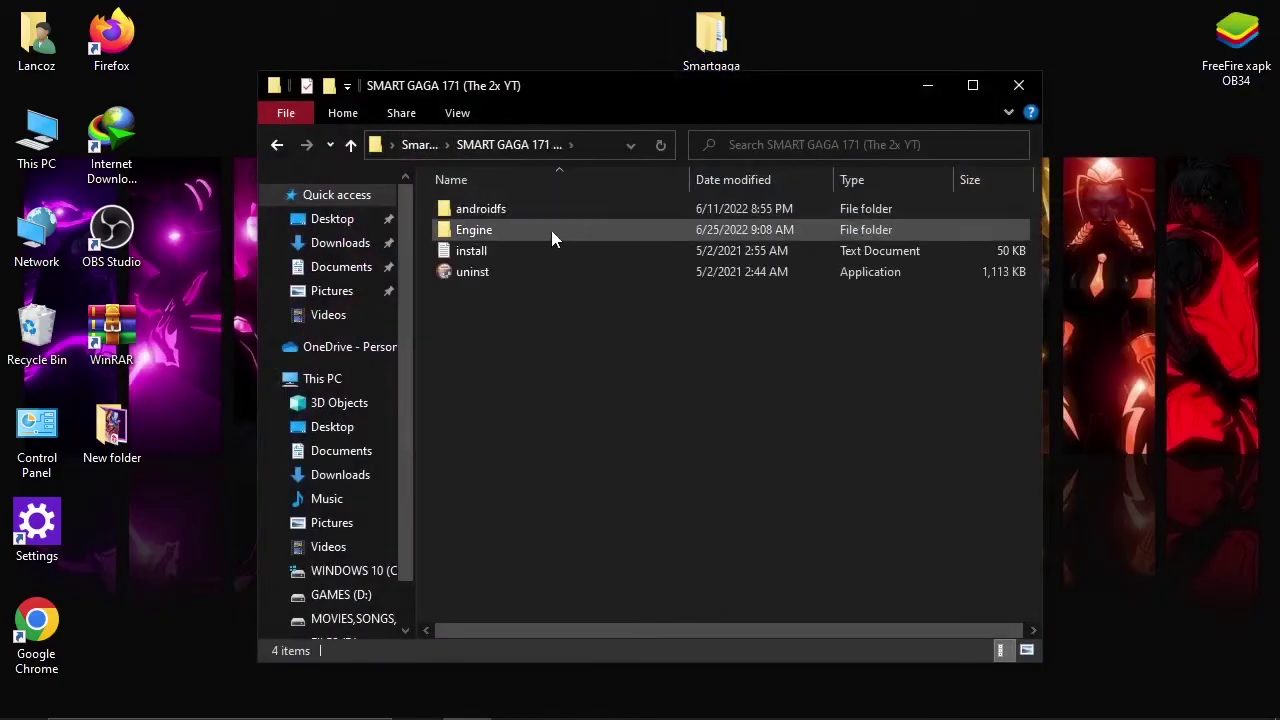
pyautogui.doubleClick(550, 230)
pyautogui.click(972, 85)
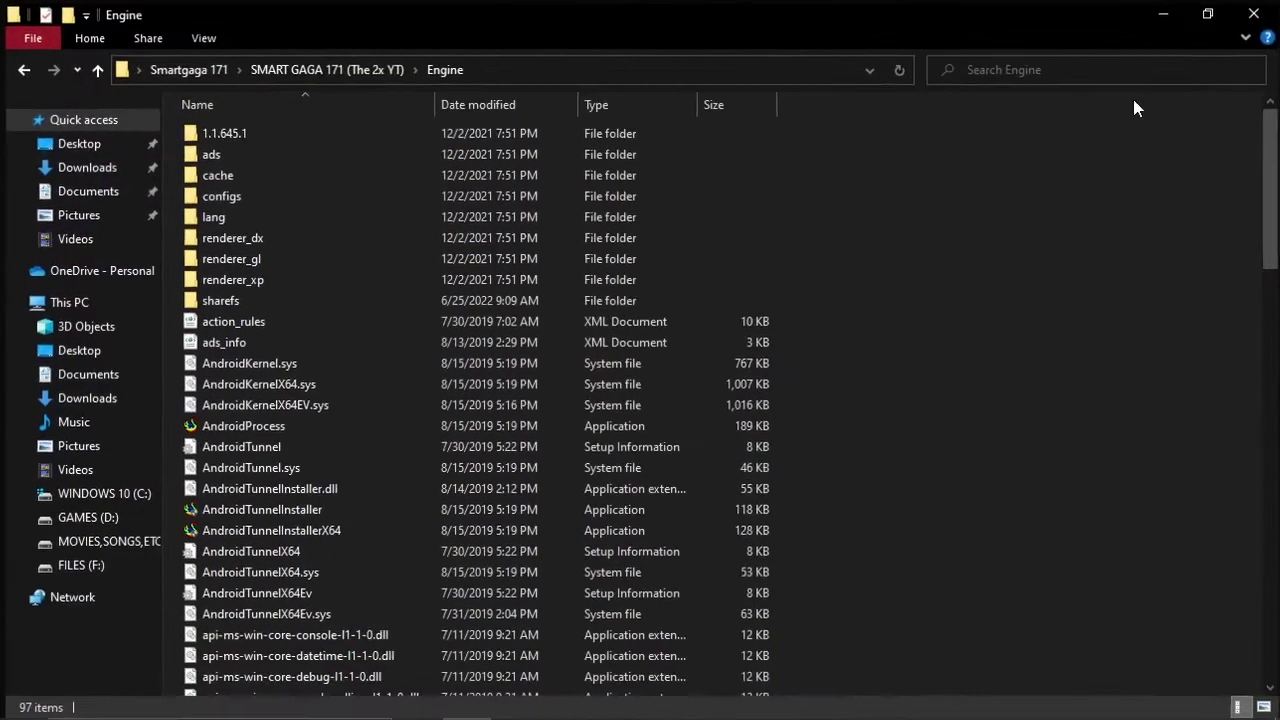
# Step: Create a shortcut for the Launcher application in the Engine folder
pyautogui.moveTo(1270, 153); pyautogui.dragTo(1265, 540)
pyautogui.click(237, 390)
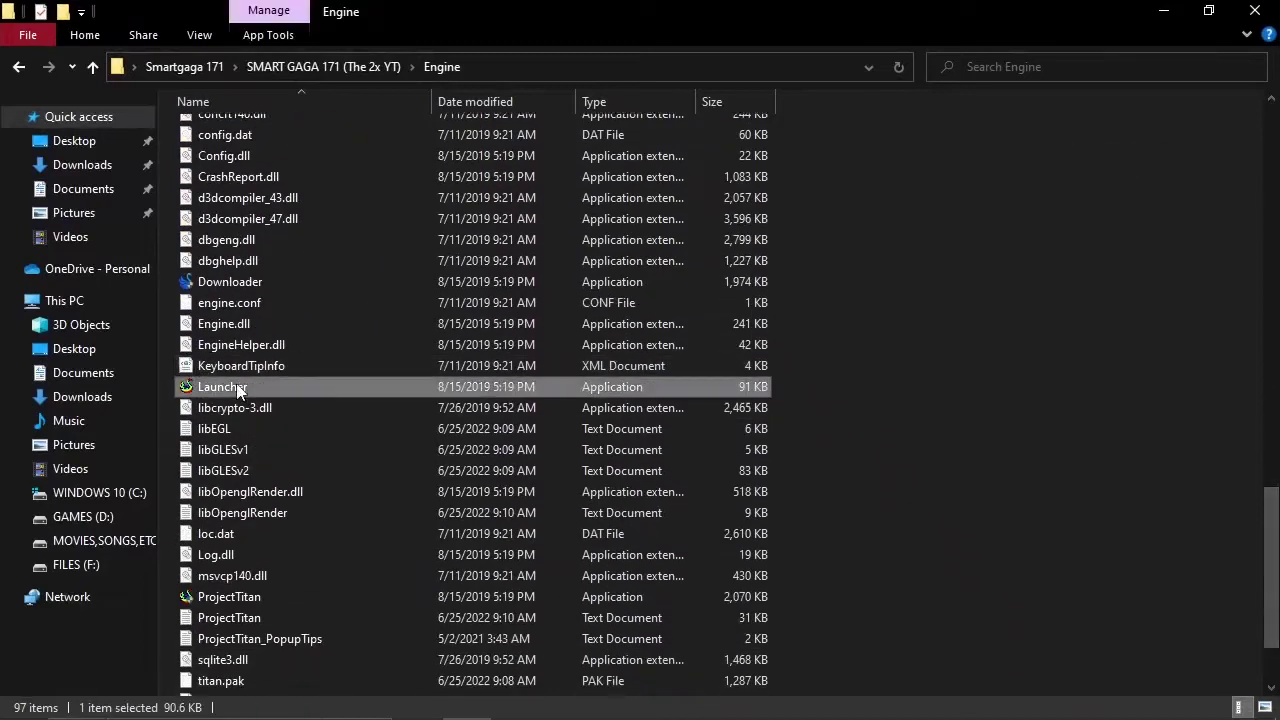
pyautogui.rightClick(210, 392)
pyautogui.click(267, 629)
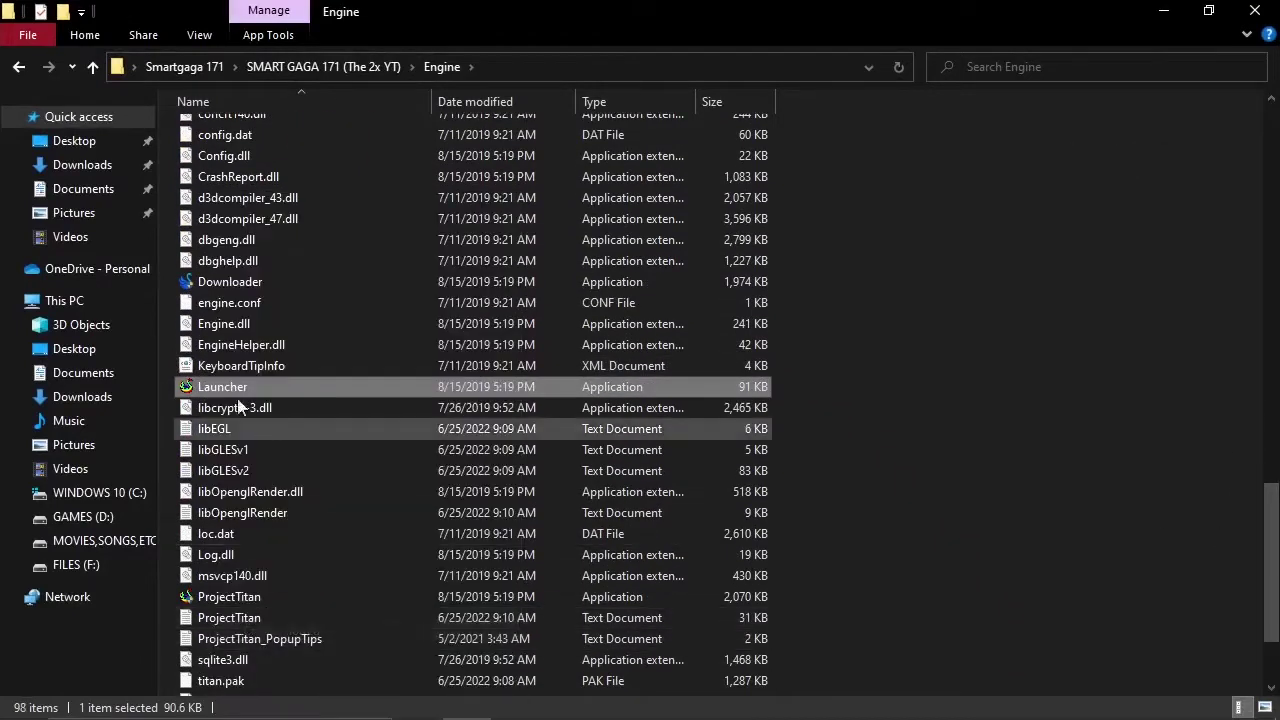
# Step: Move the Launcher shortcut from the Engine folder to the desktop
pyautogui.rightClick(226, 386)
pyautogui.click(291, 555)
pyautogui.press('super+d')
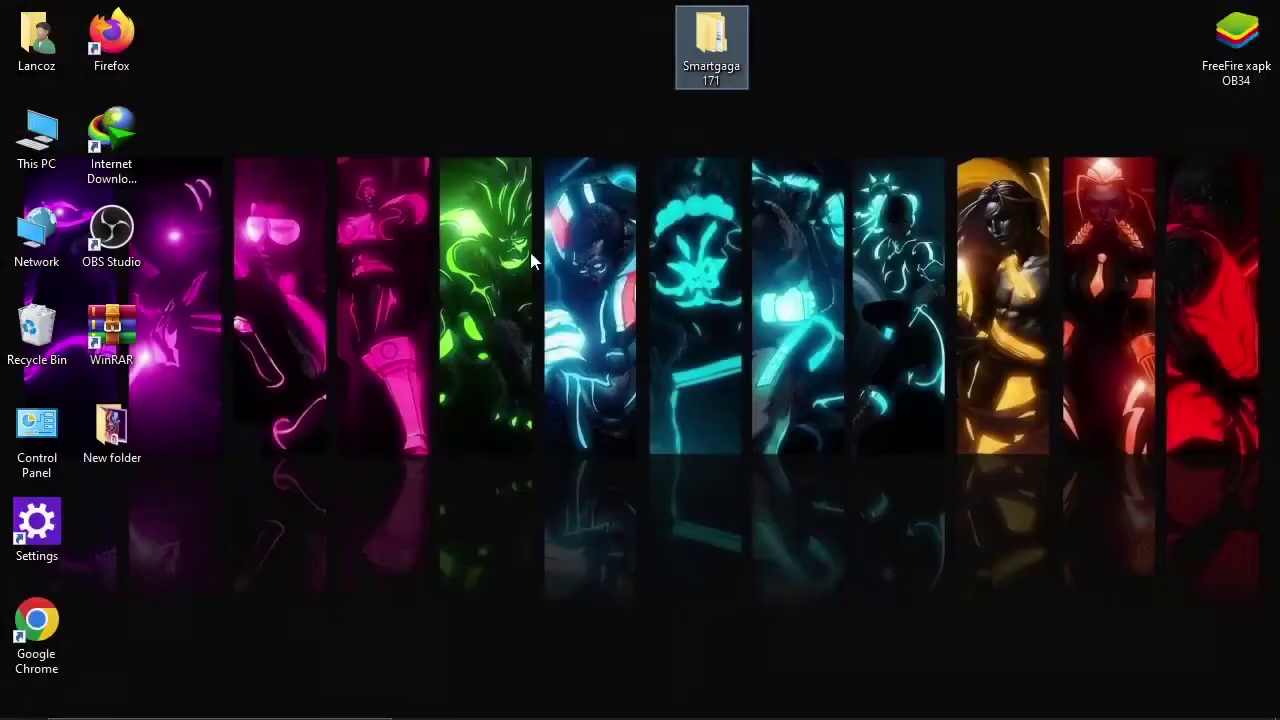
pyautogui.rightClick(494, 258)
pyautogui.click(553, 372)
# Step: Rename the Launcher shortcut as Smartgaga 171, place it beside the Smartgaga 171 folder, and refresh the desktop
pyautogui.press('F2')
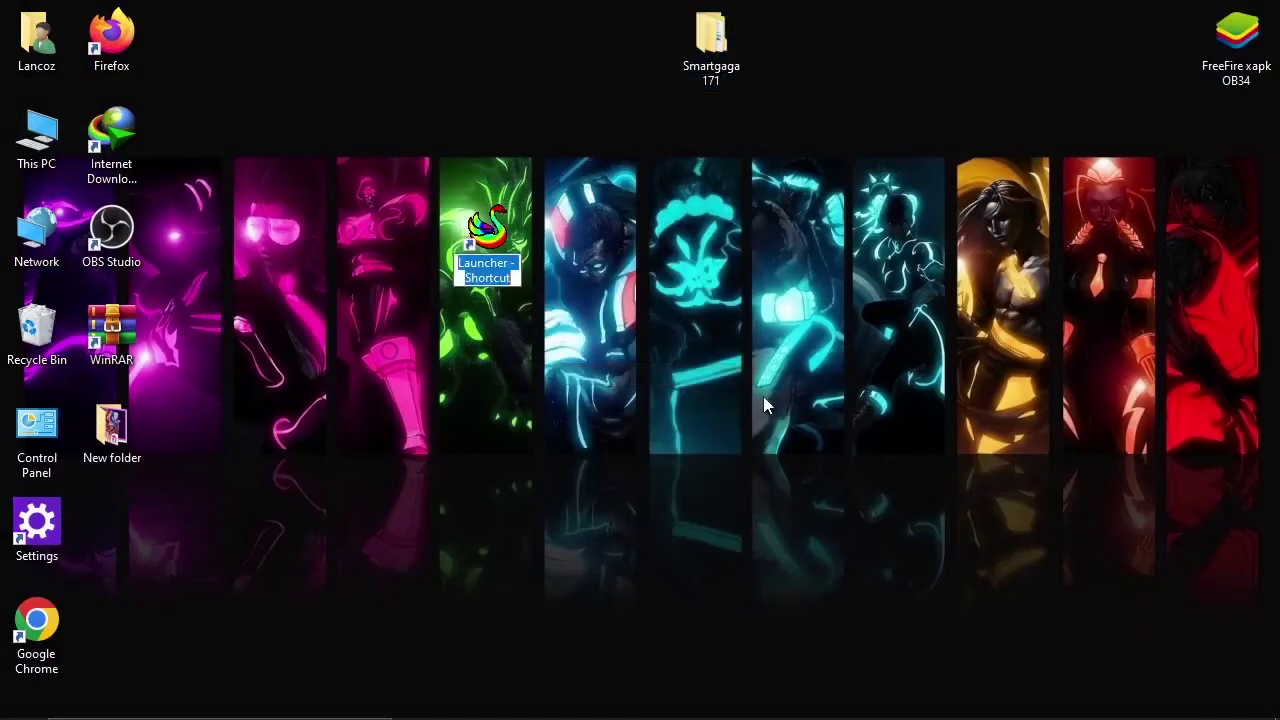
pyautogui.write('Smartgaga 1')
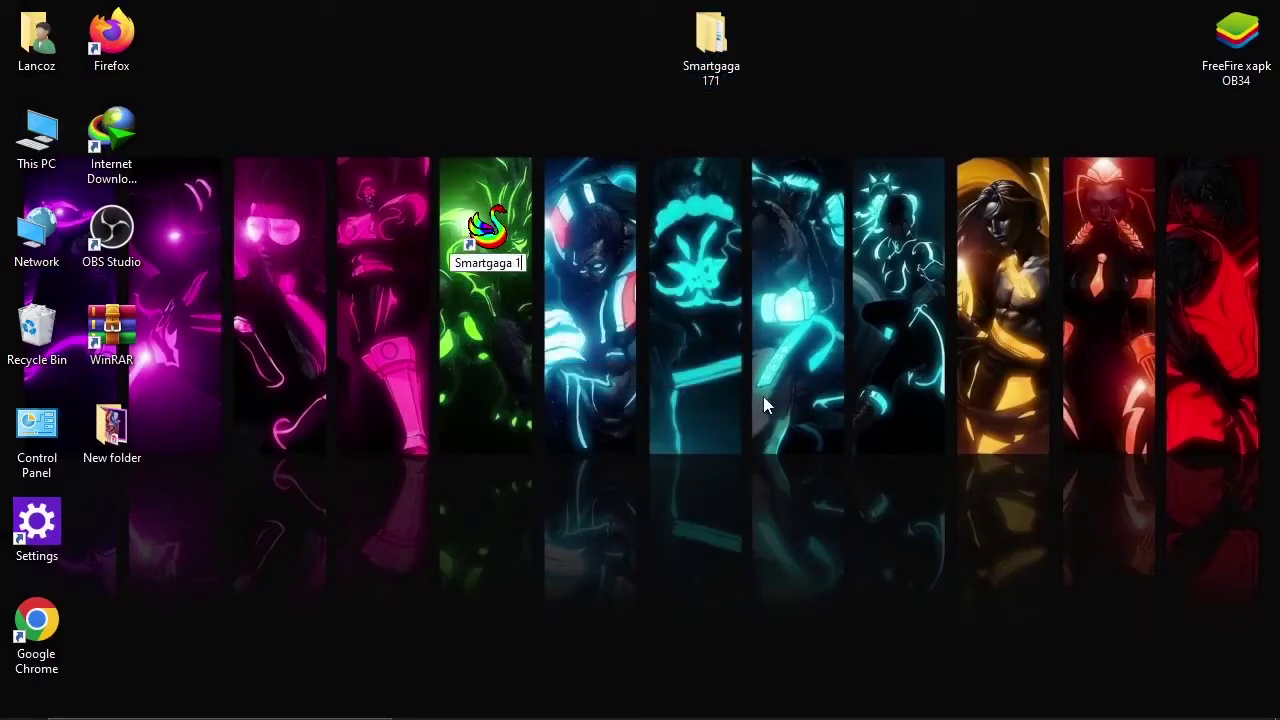
pyautogui.write('71')
pyautogui.press('Return')
pyautogui.moveTo(486, 235); pyautogui.dragTo(796, 20)
pyautogui.rightClick(837, 99)
pyautogui.click(899, 194)
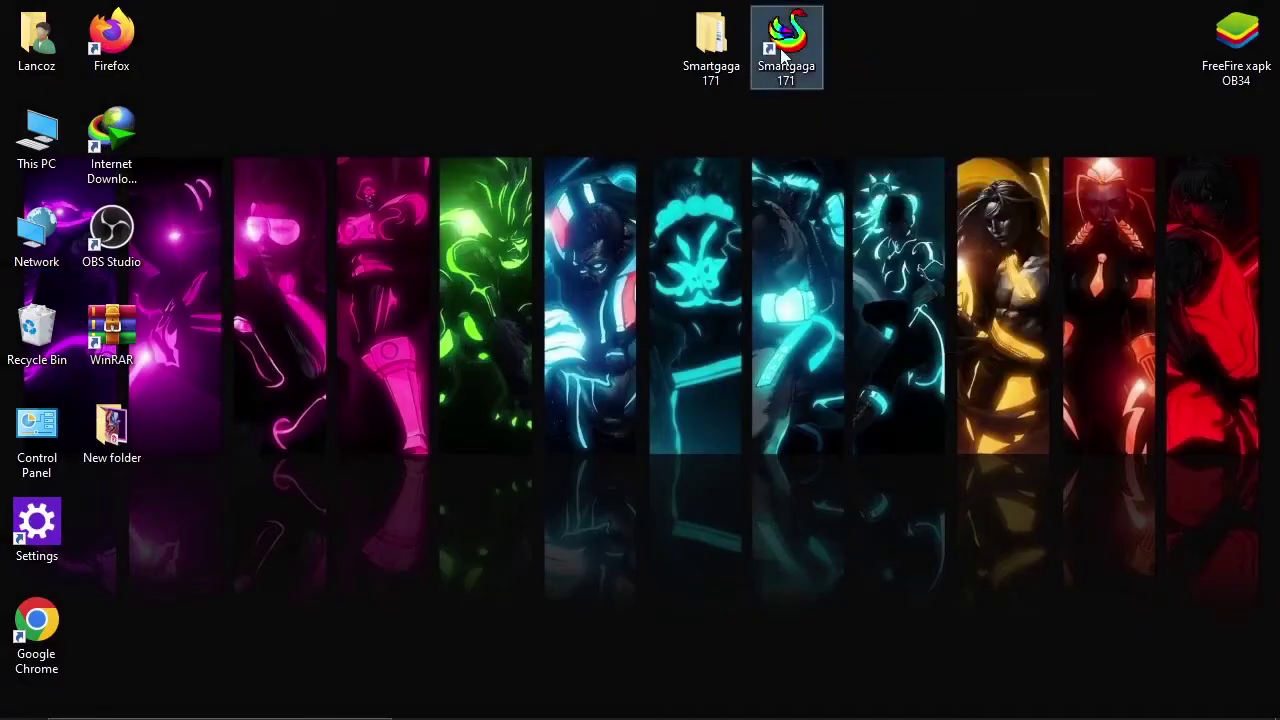
# Step: Run the Smartgaga 171 shortcut as administrator, allowing device changes and private network access through the firewall
pyautogui.rightClick(782, 48)
pyautogui.click(850, 195)
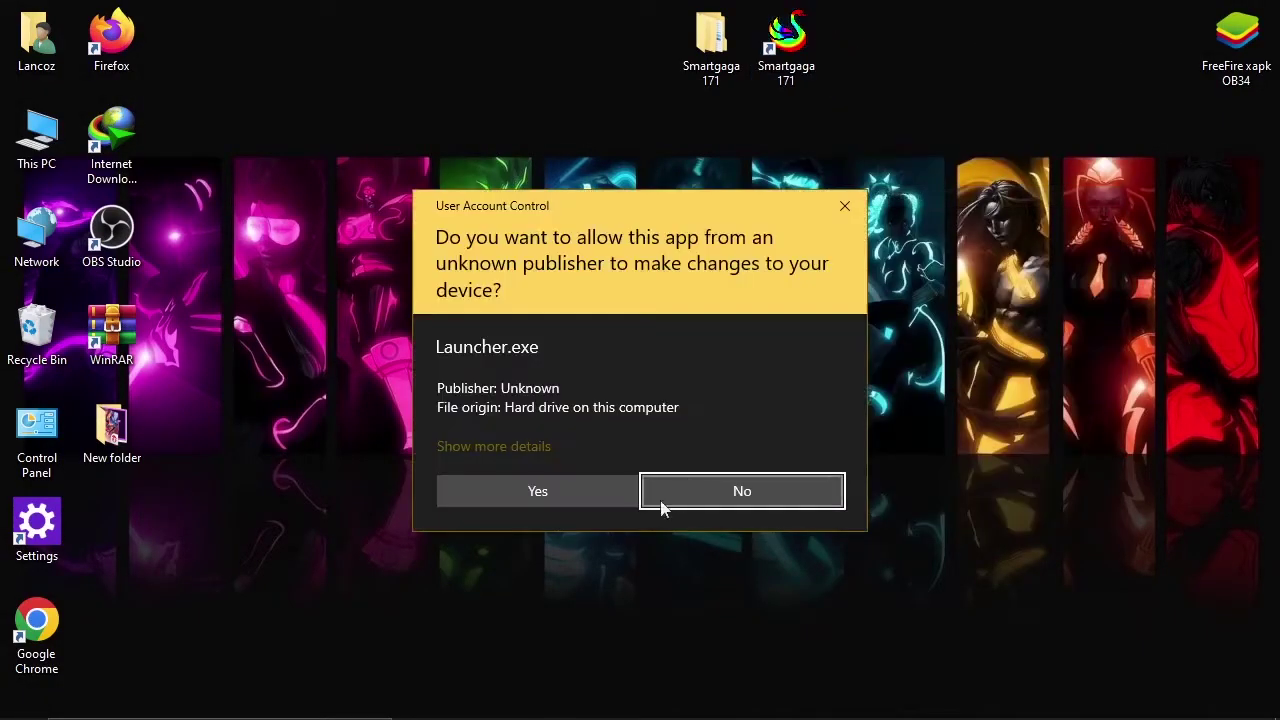
pyautogui.click(543, 490)
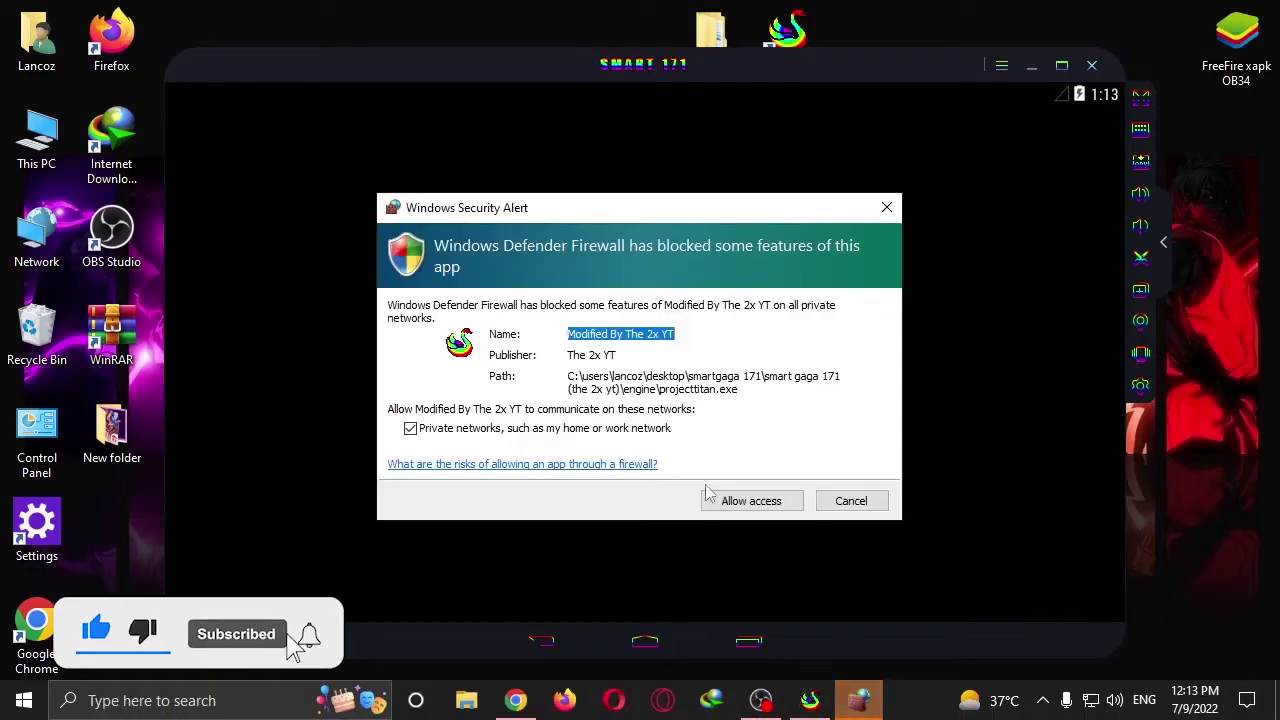
pyautogui.click(751, 500)
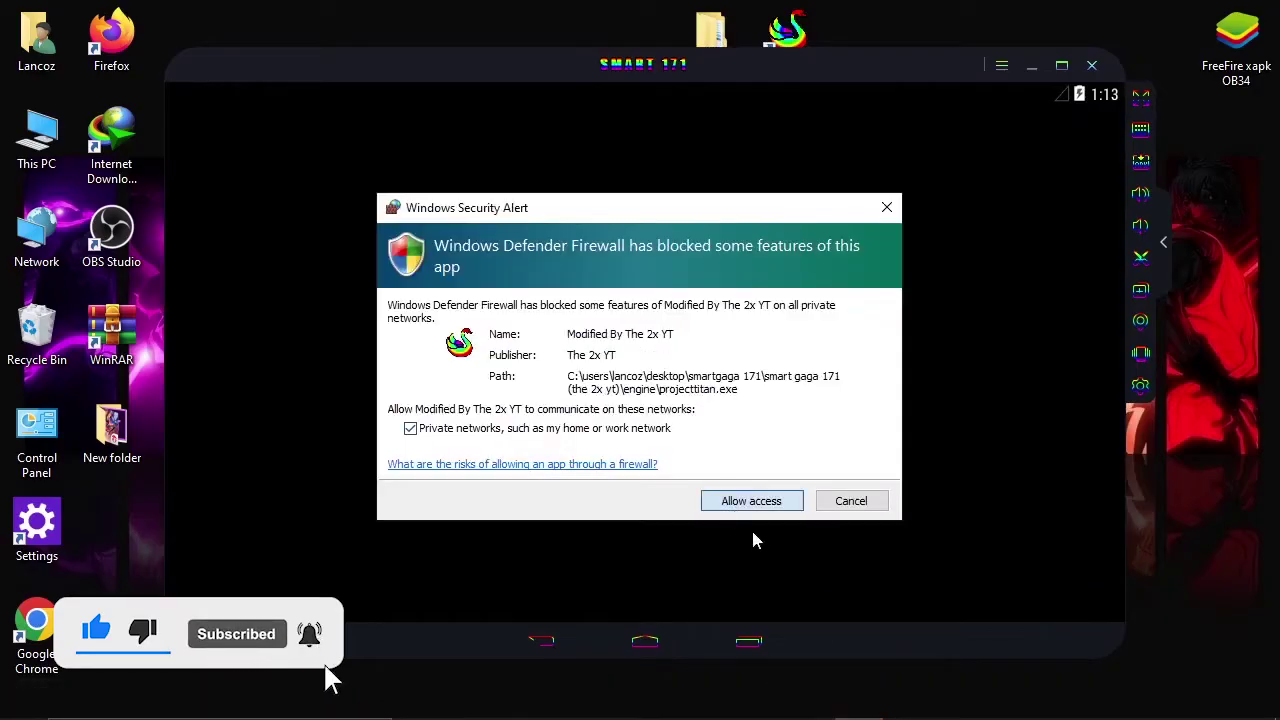
pyautogui.click(646, 394)
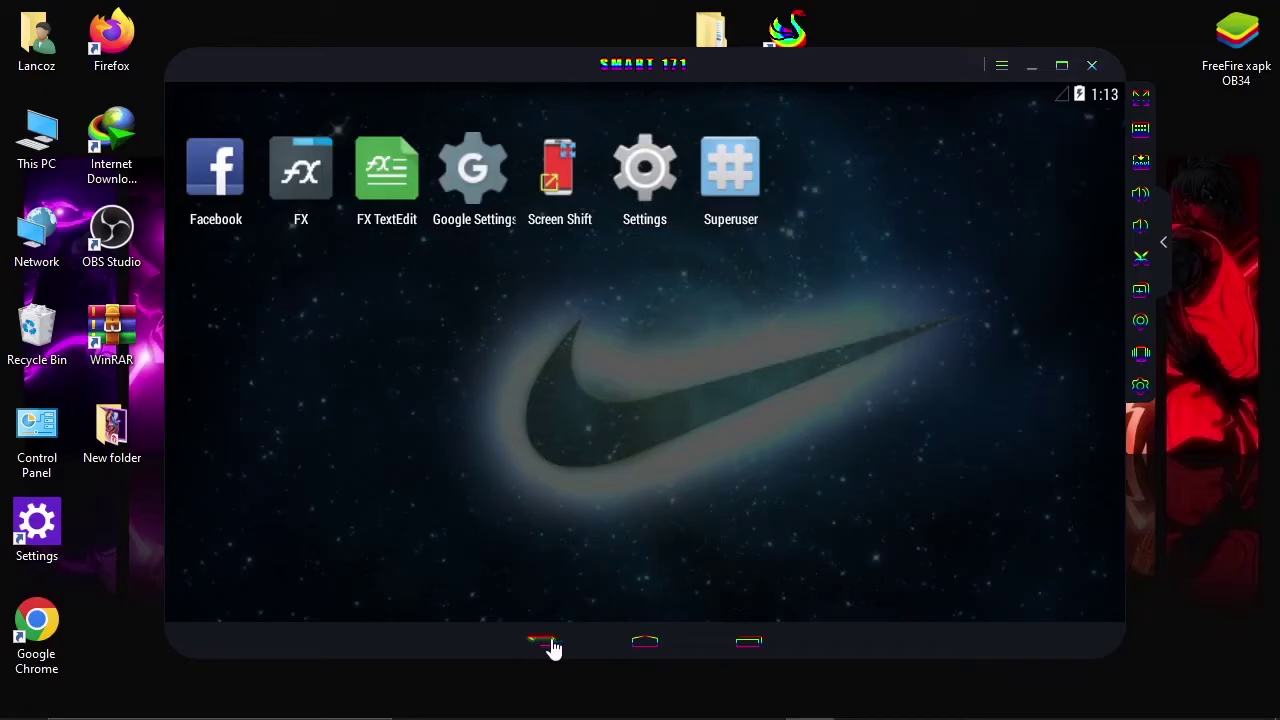
pyautogui.click(548, 645)
# Step: In the emulator's advanced settings, set the tablet resolution to 960x540 (DPI 160)
pyautogui.click(1137, 396)
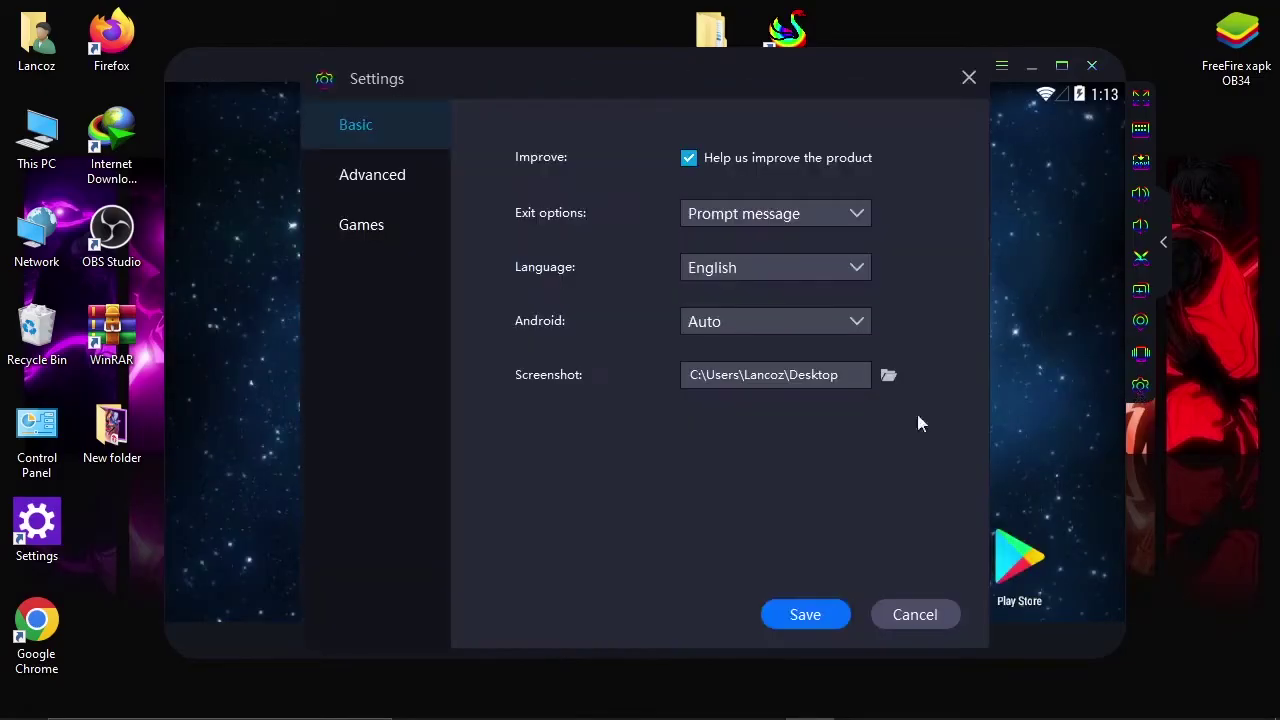
pyautogui.click(393, 184)
pyautogui.click(642, 223)
pyautogui.click(641, 251)
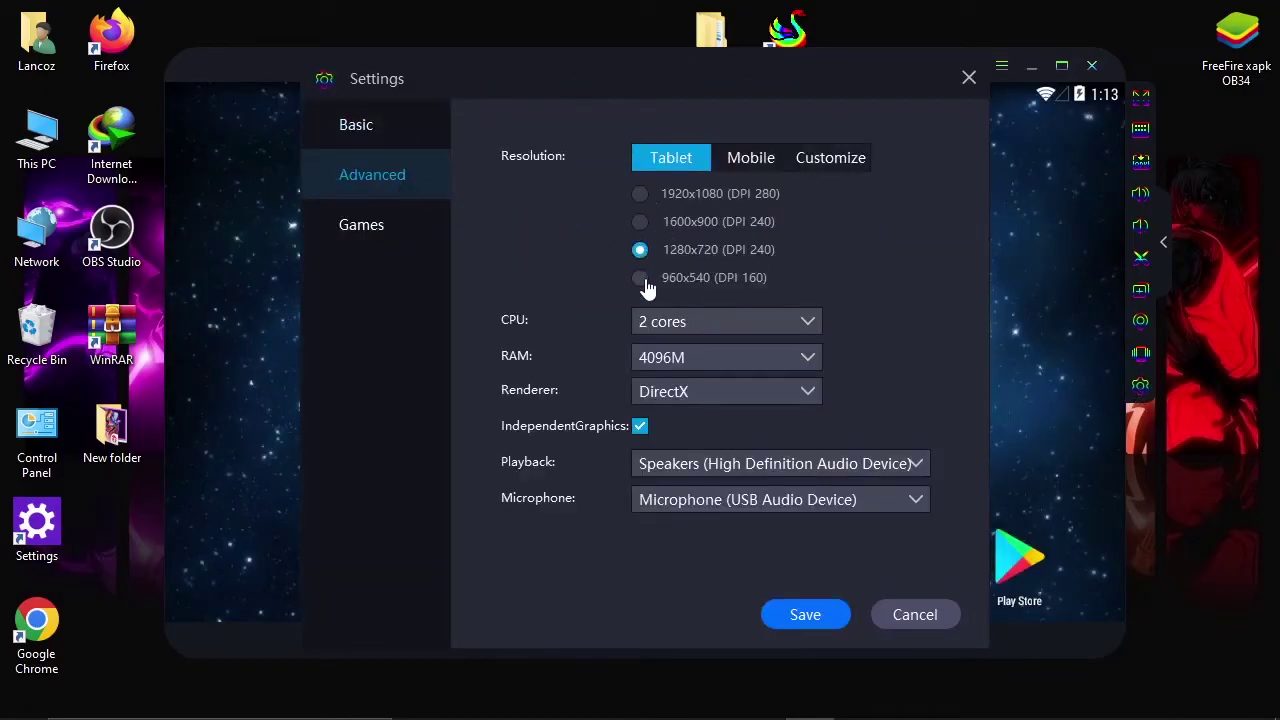
# Step: Keep the CPU at 2 cores, set the emulator's RAM to 2048M, save the settings and confirm the restart
pyautogui.click(667, 328)
pyautogui.click(674, 405)
pyautogui.click(672, 358)
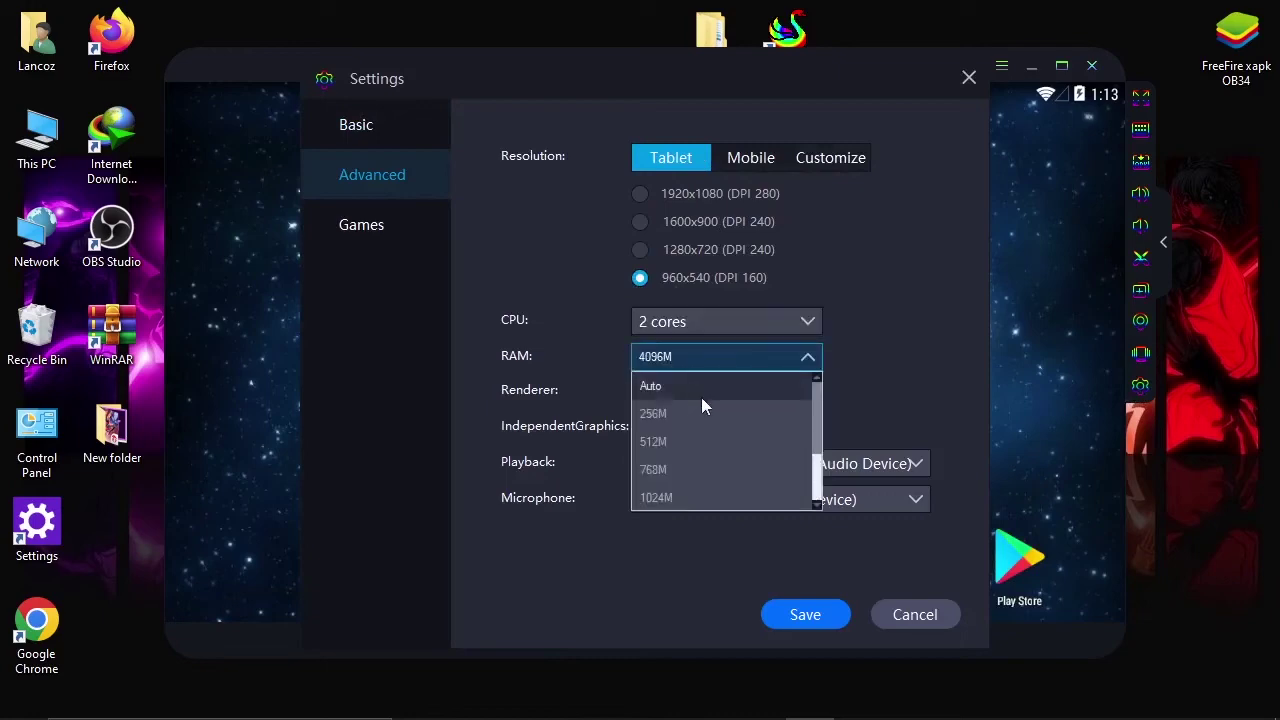
pyautogui.scroll(-2, 683, 455)
pyautogui.click(663, 466)
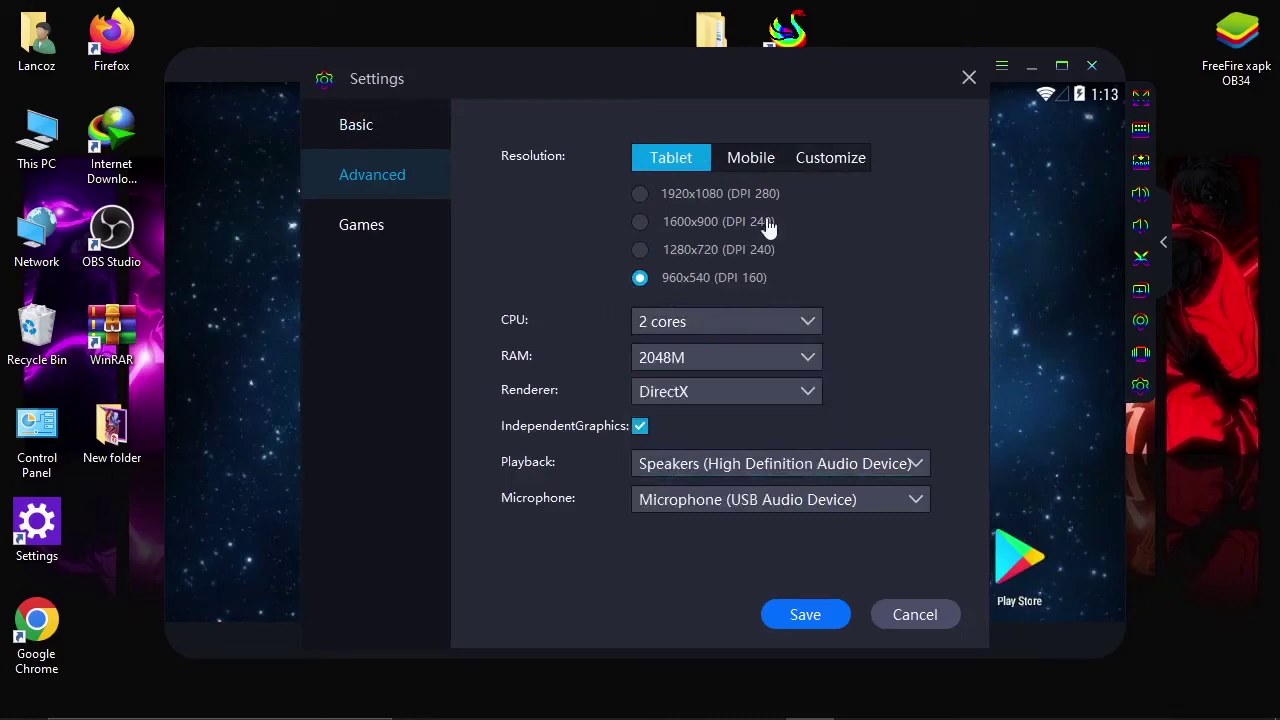
pyautogui.click(818, 620)
pyautogui.click(716, 432)
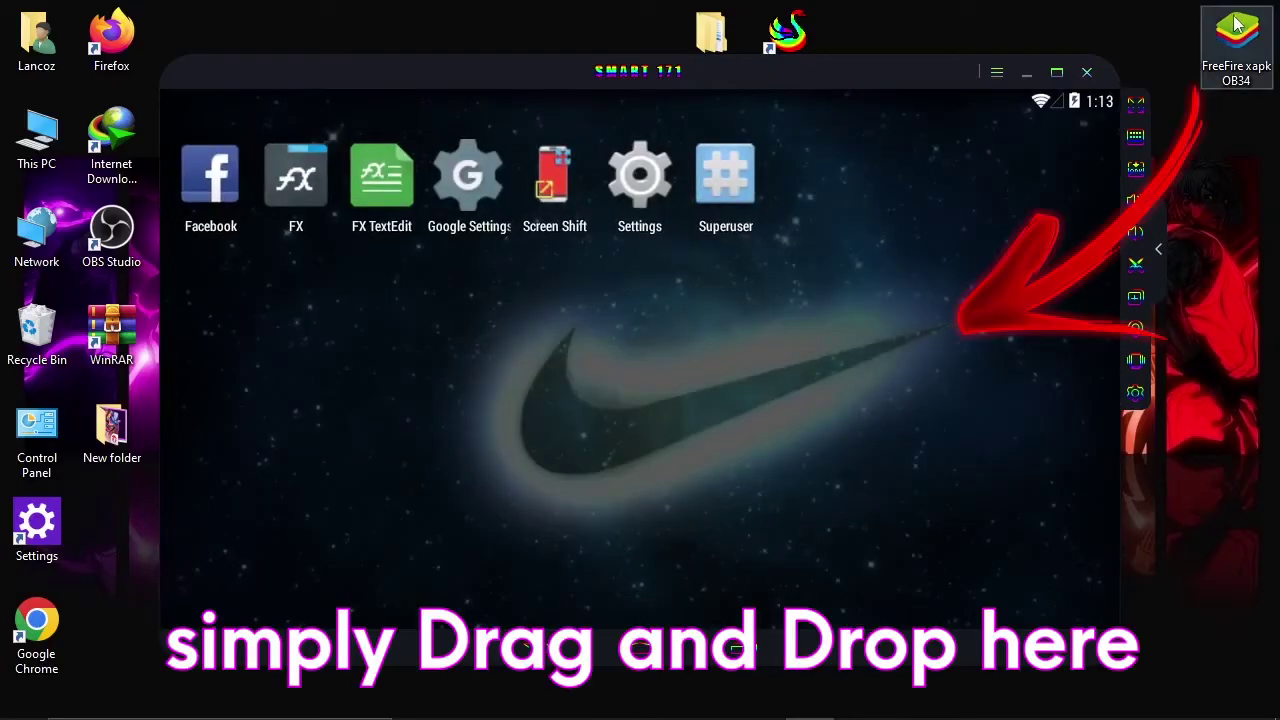
# Step: Install the FreeFire xapk OB34 file from the desktop into the emulator, dismiss the notification and launch Free Fire
pyautogui.moveTo(1234, 28); pyautogui.dragTo(1127, 190)
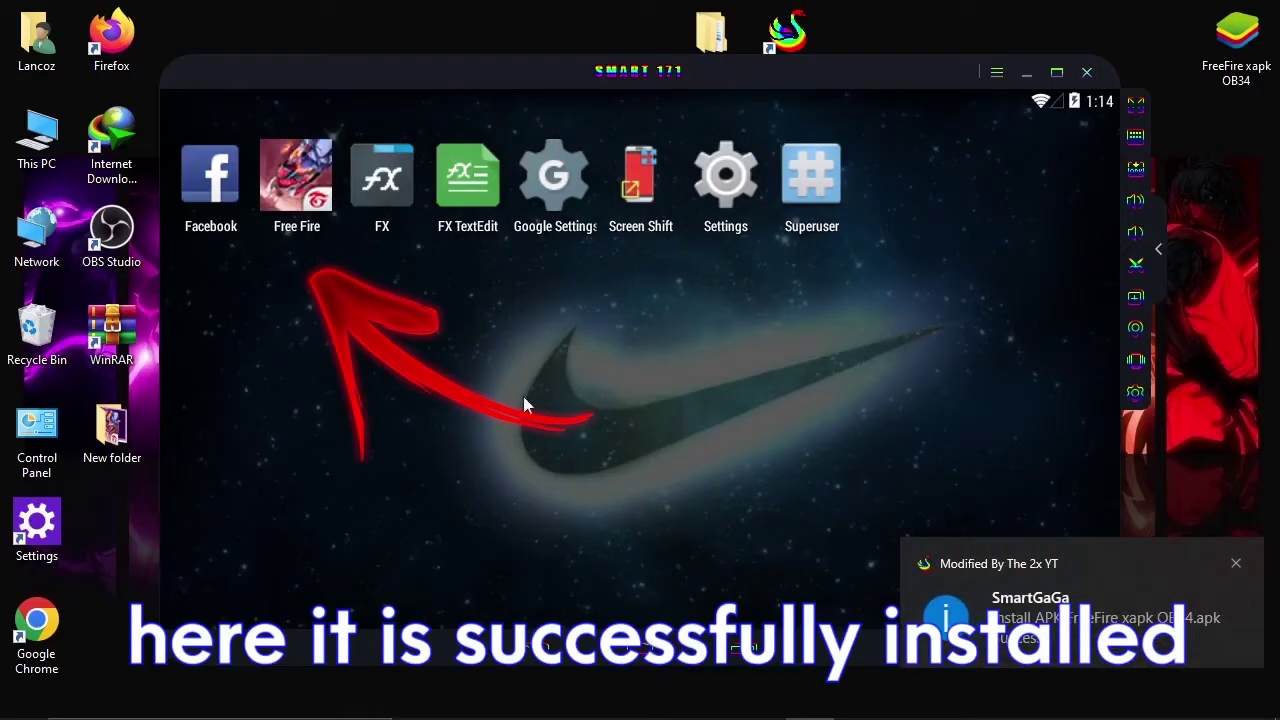
pyautogui.click(1233, 565)
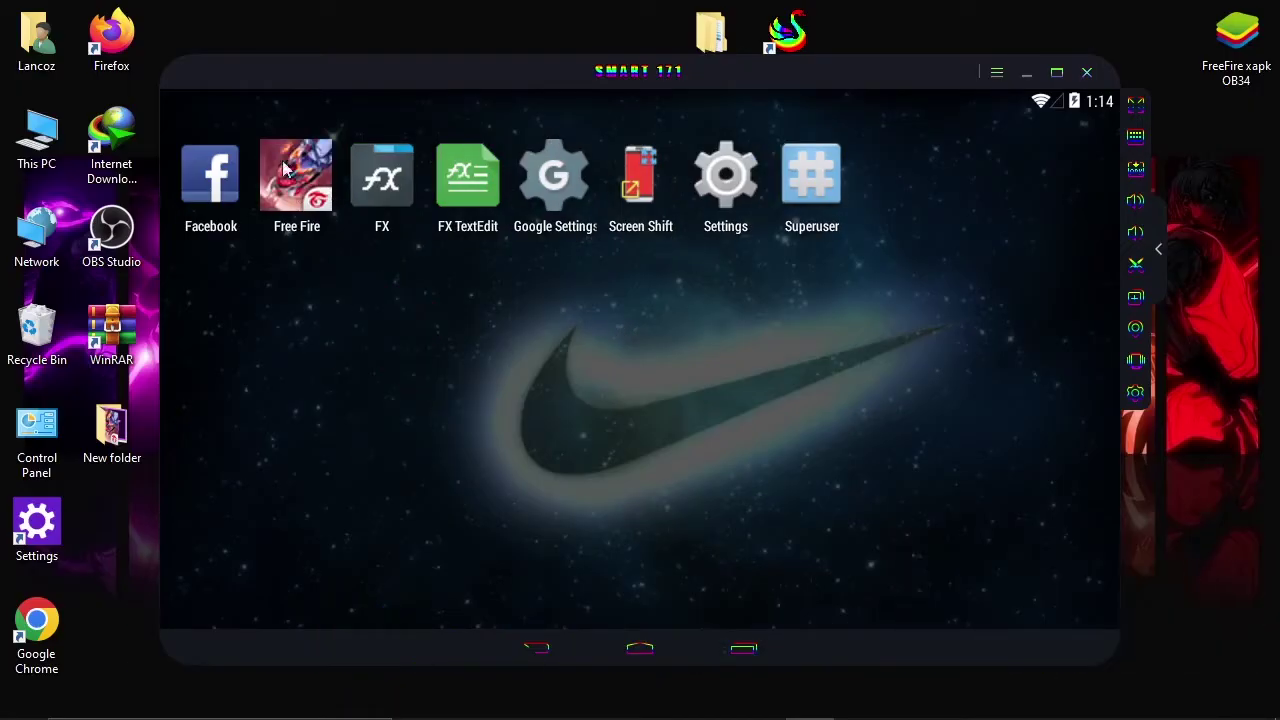
pyautogui.click(310, 198)
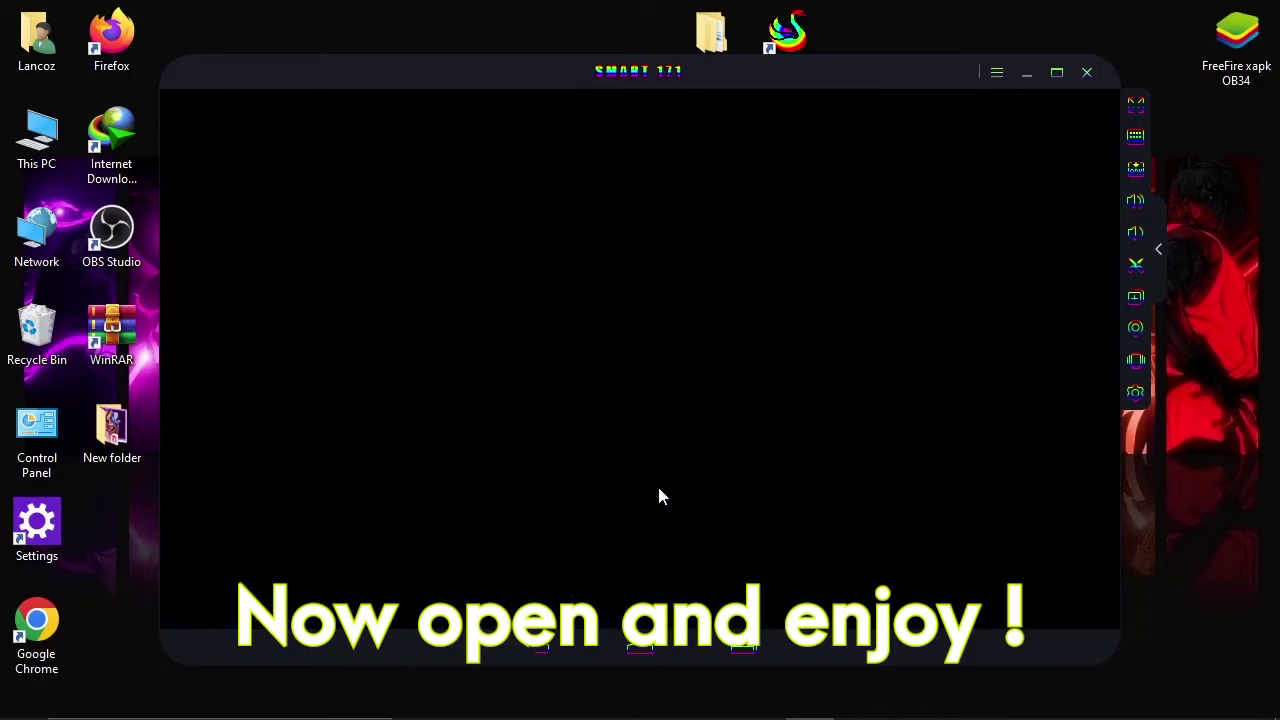
pyautogui.rightClick(1229, 170)
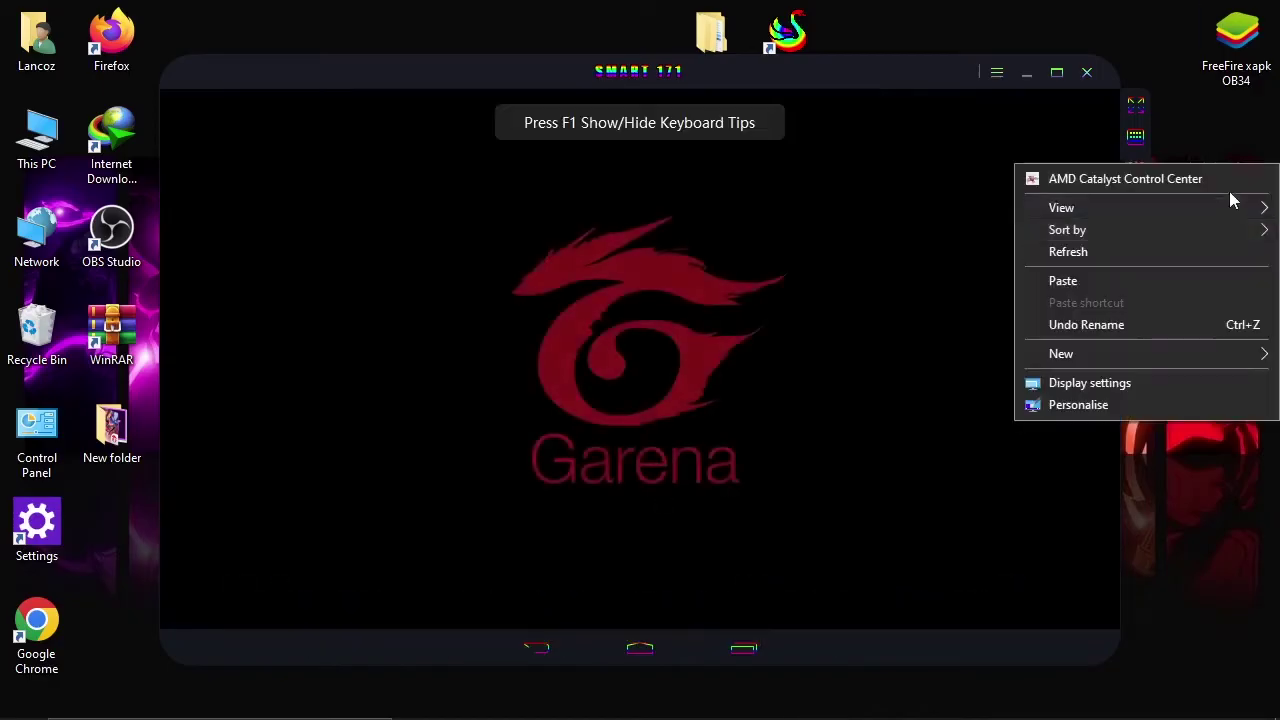
pyautogui.click(1224, 250)
pyautogui.rightClick(1224, 250)
pyautogui.click(1199, 339)
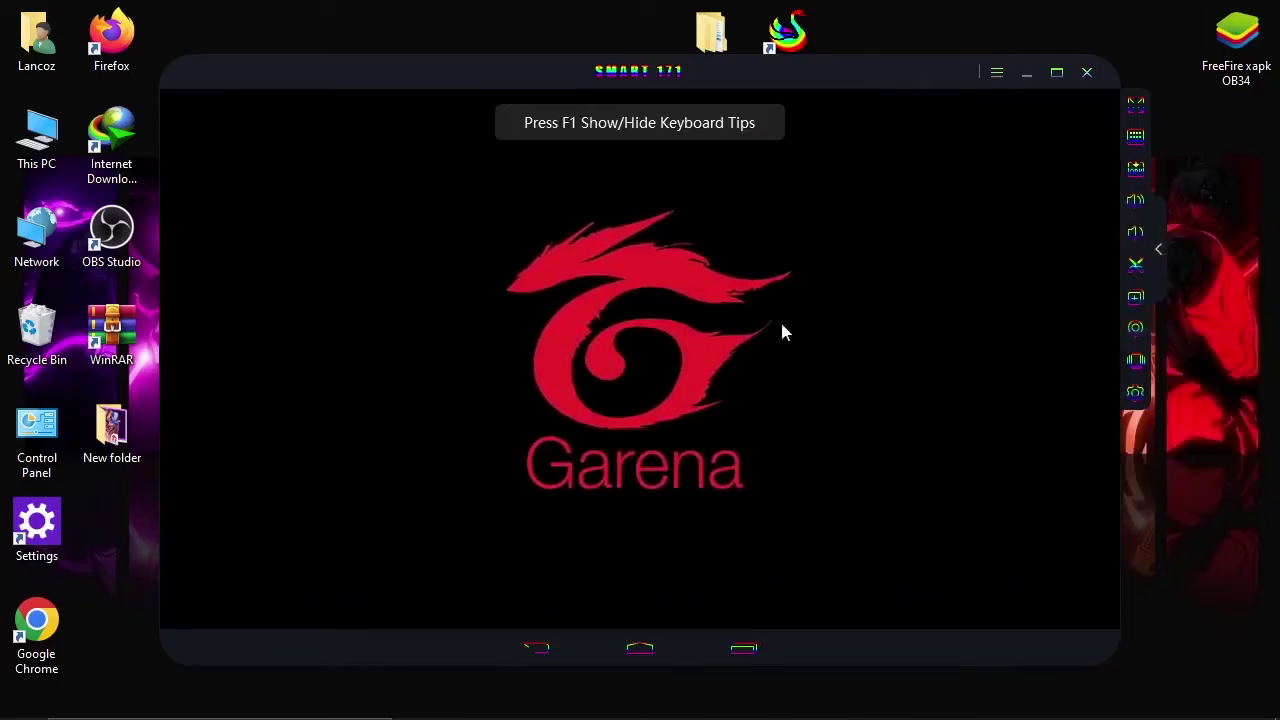
pyautogui.rightClick(1240, 172)
pyautogui.click(1216, 349)
pyautogui.rightClick(1216, 340)
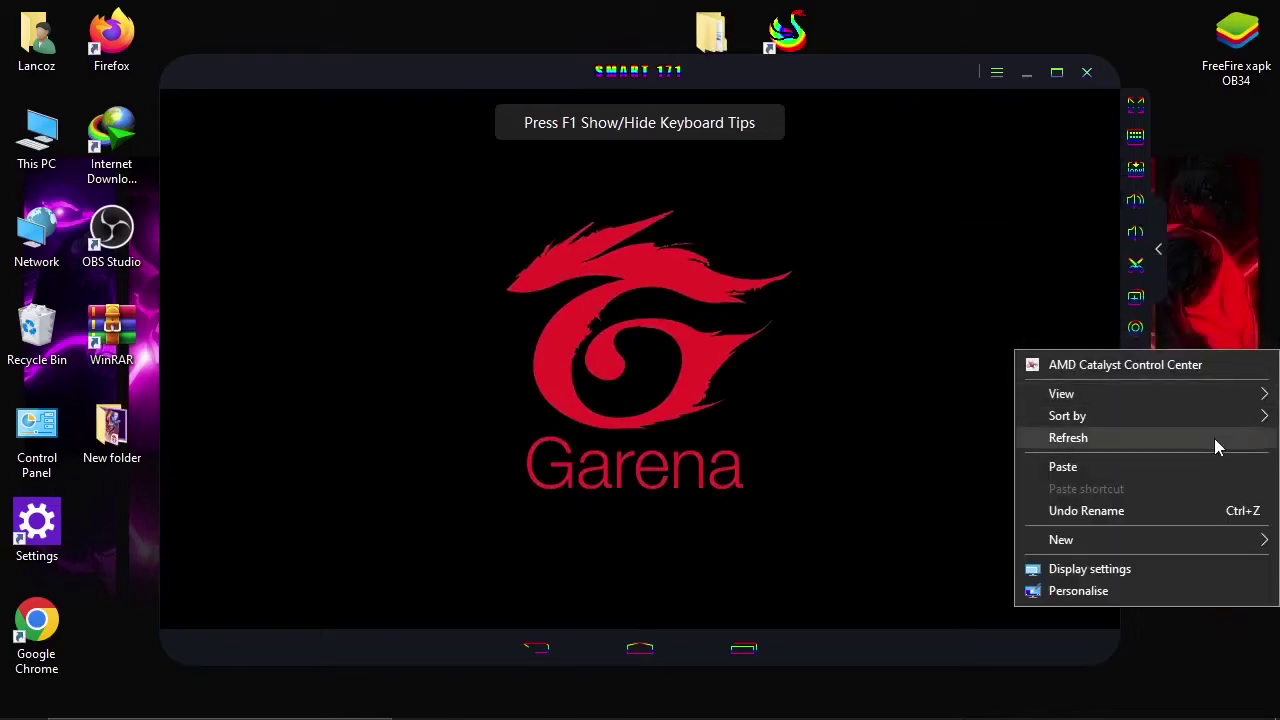
pyautogui.click(1214, 438)
pyautogui.rightClick(1218, 154)
pyautogui.click(1214, 246)
pyautogui.rightClick(1215, 240)
pyautogui.click(1216, 326)
pyautogui.rightClick(1216, 324)
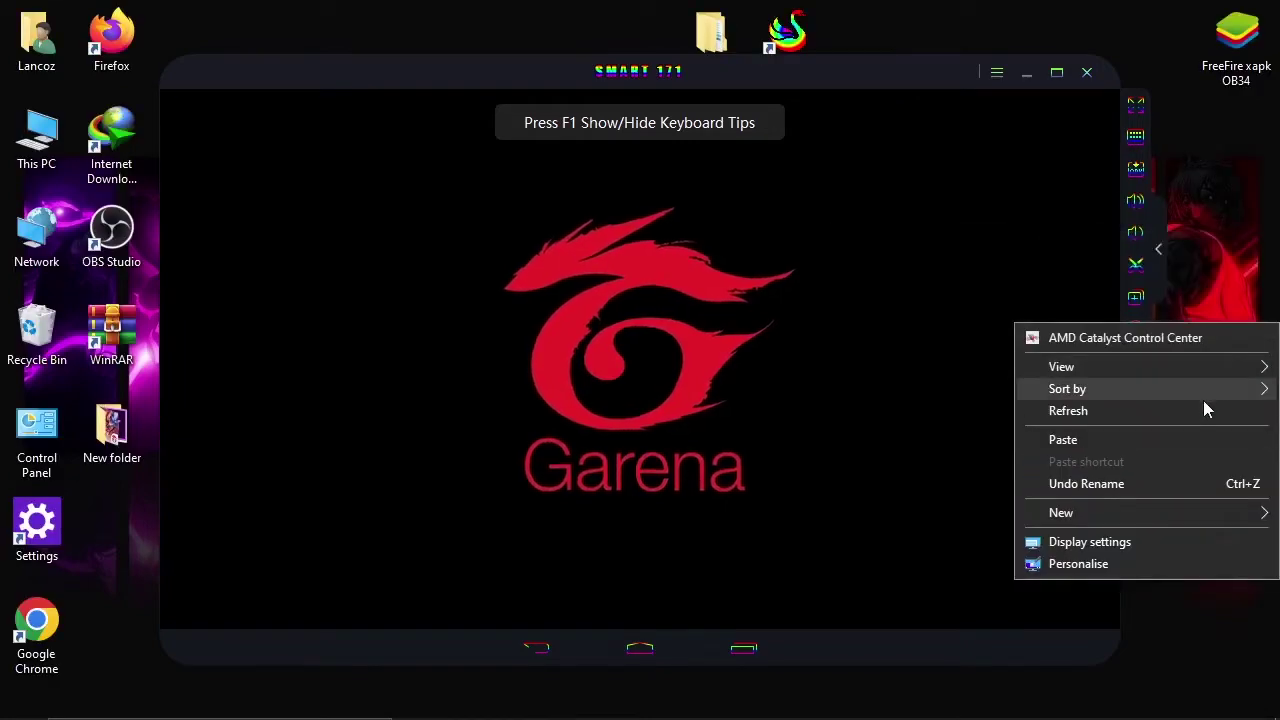
pyautogui.click(1203, 412)
# Step: Move the emulator window below the desktop shortcuts and sign in to Free Fire with the Facebook account, continuing the previous login
pyautogui.moveTo(666, 134)
pyautogui.mouseDown()
pyautogui.moveTo(760, 131)
pyautogui.moveTo(720, 80)
pyautogui.moveTo(674, 138)
pyautogui.mouseUp()
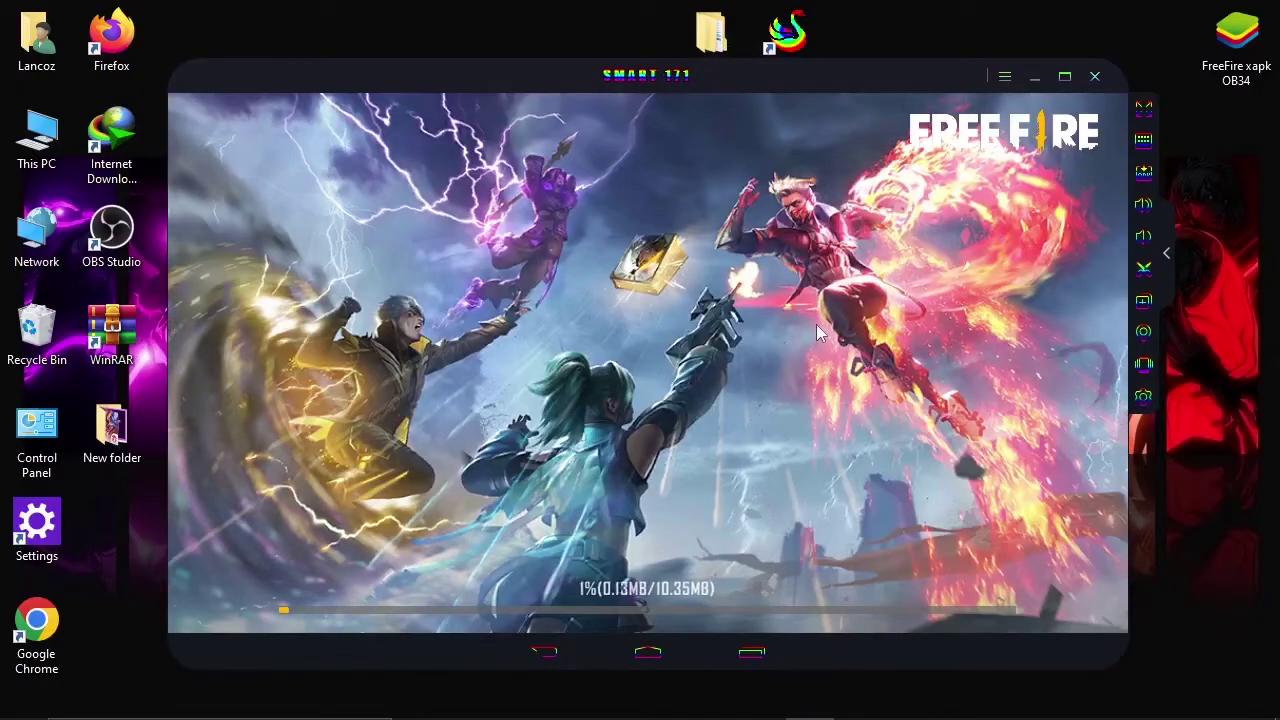
pyautogui.moveTo(782, 80); pyautogui.dragTo(776, 110)
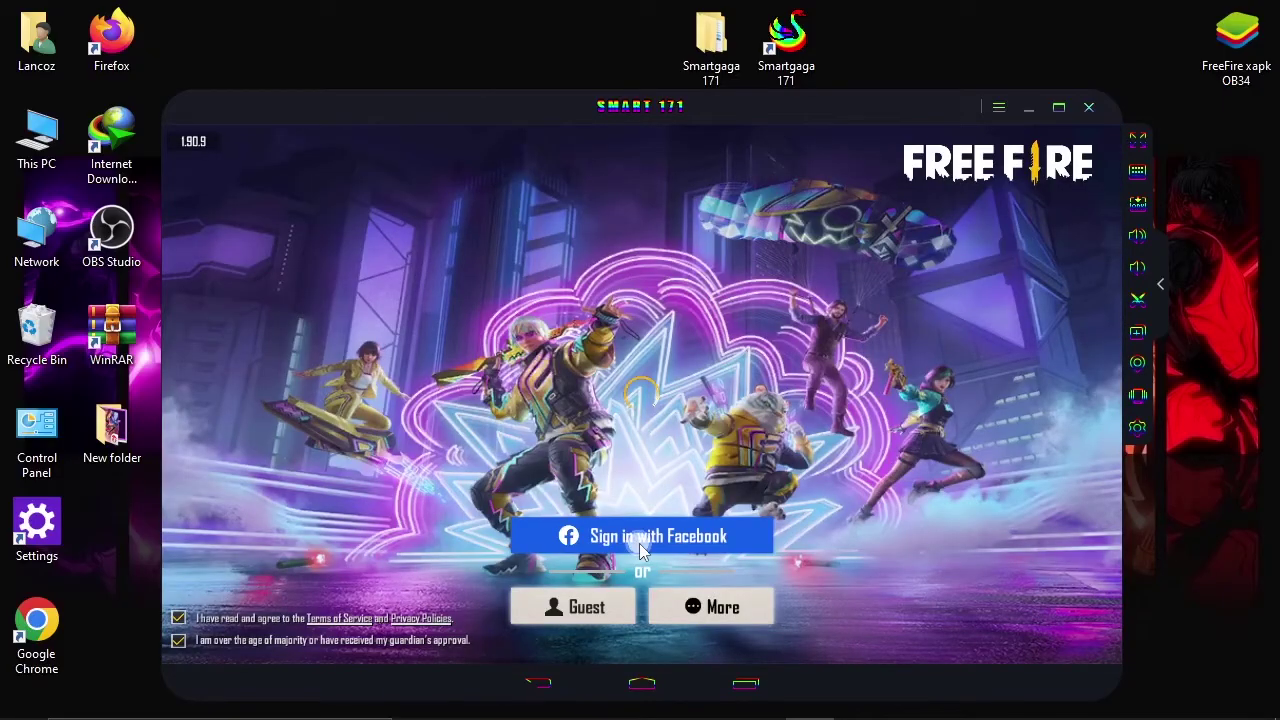
pyautogui.click(643, 546)
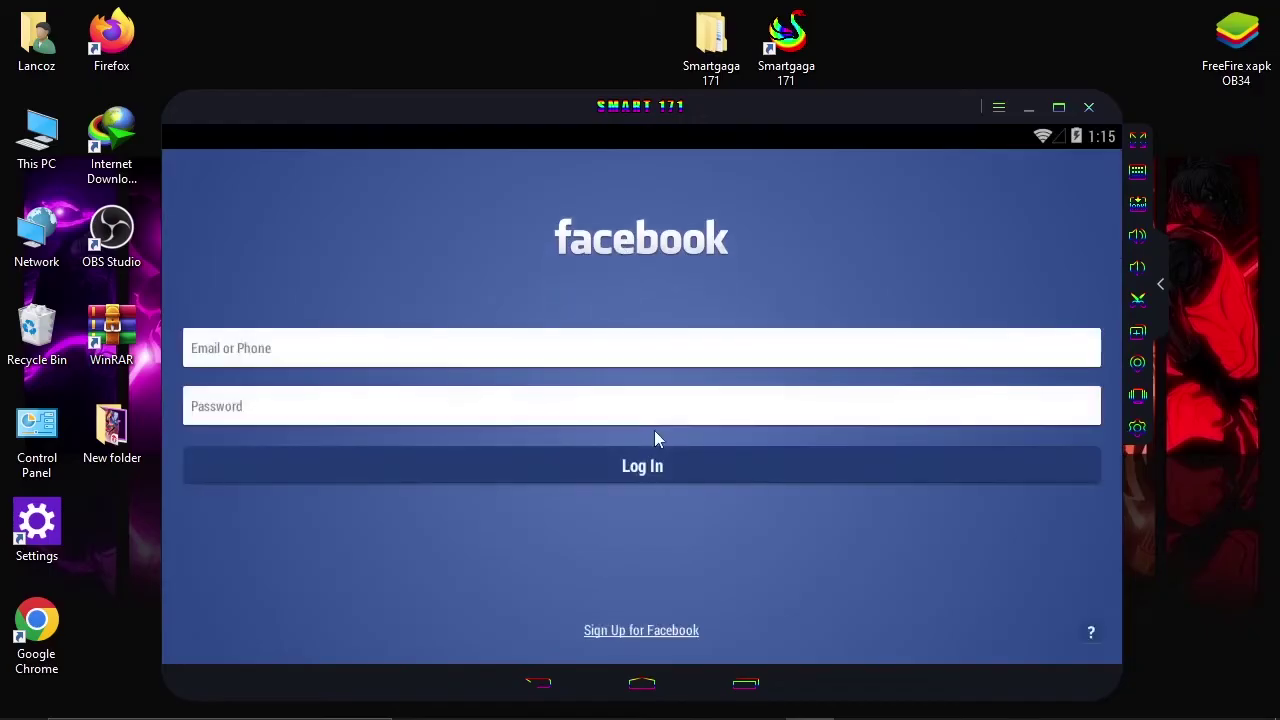
pyautogui.moveTo(689, 120)
pyautogui.mouseDown()
pyautogui.moveTo(689, 157)
pyautogui.moveTo(689, 139)
pyautogui.mouseUp()
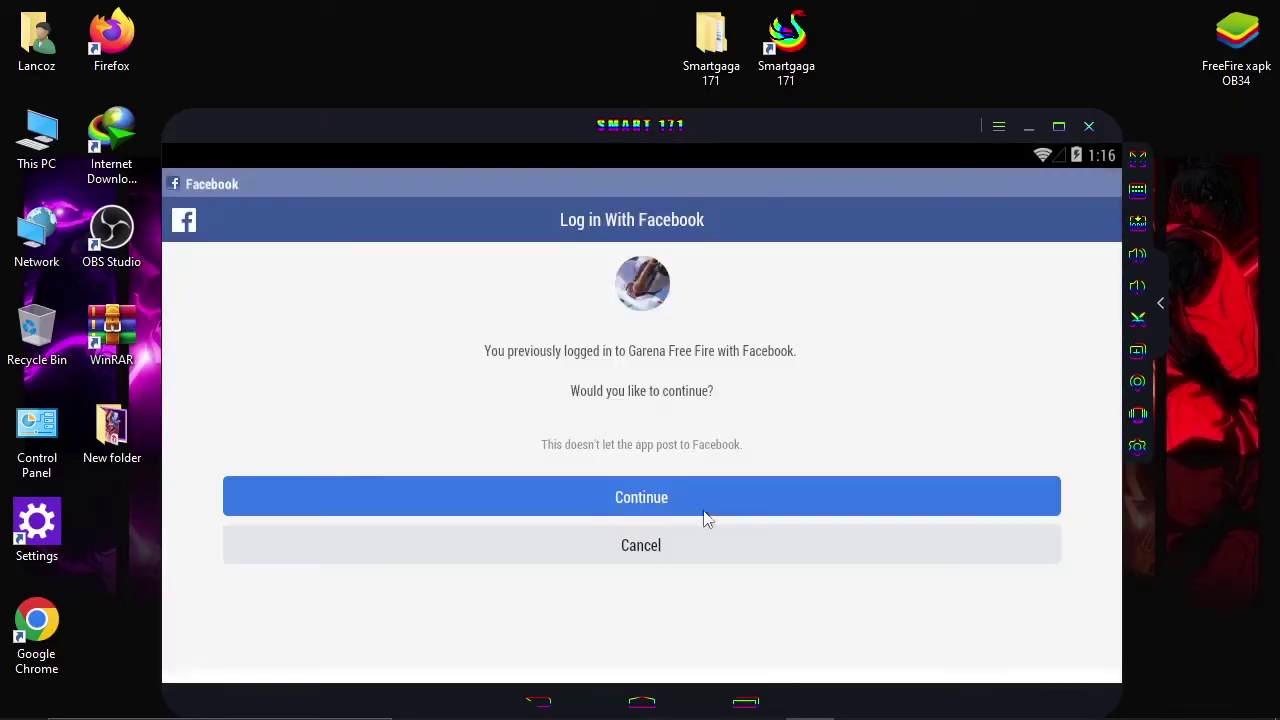
pyautogui.click(699, 495)
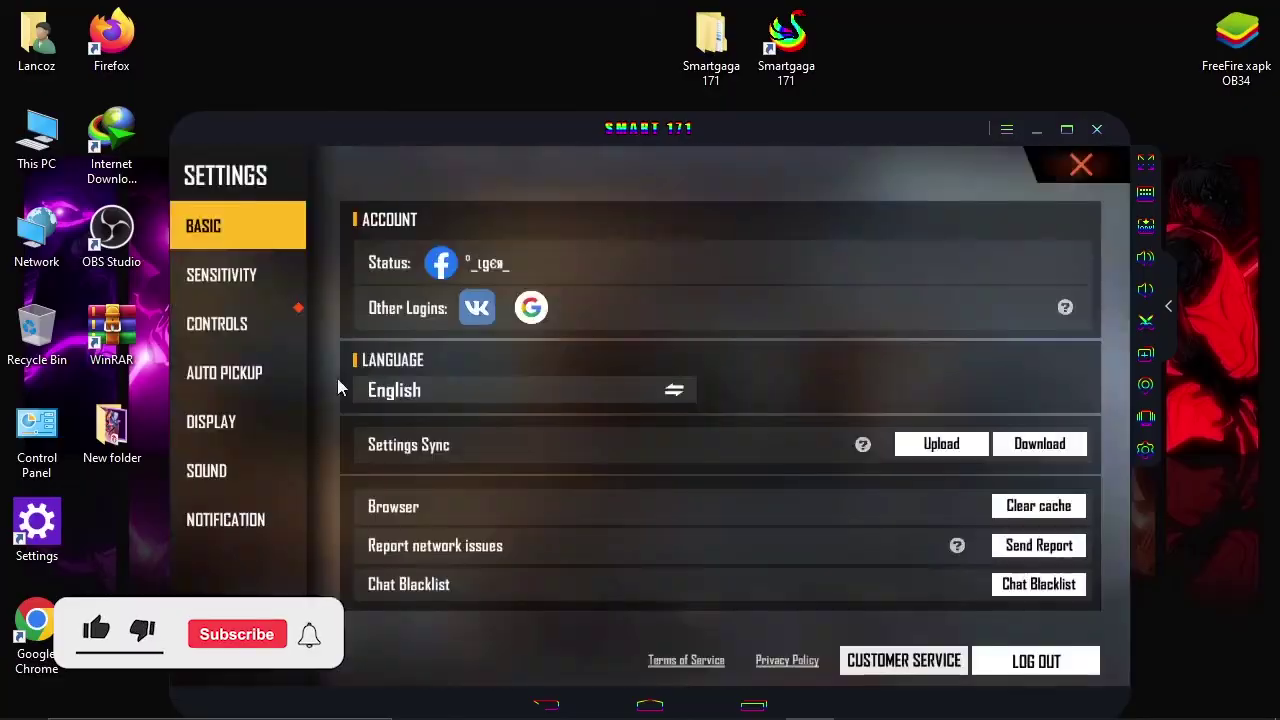
# Step: Check the graphics and High FPS options in Free Fire's display settings, and return to the lobby
pyautogui.click(230, 418)
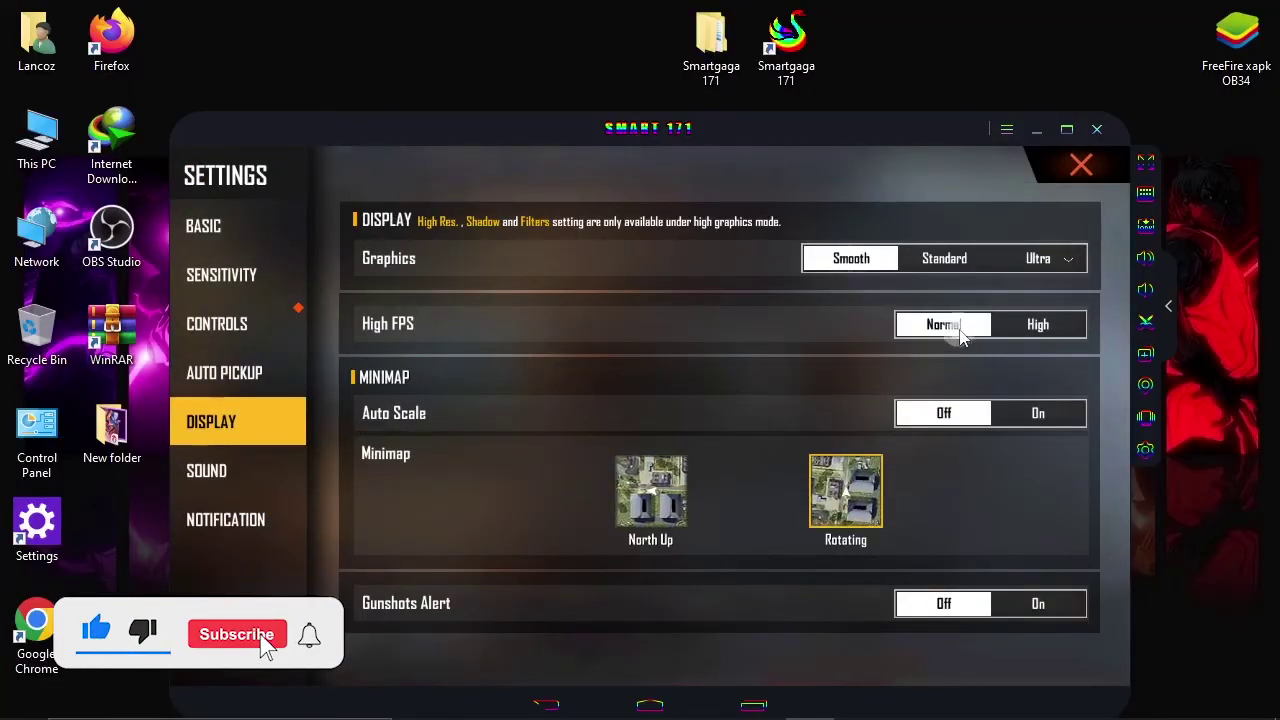
pyautogui.click(1080, 165)
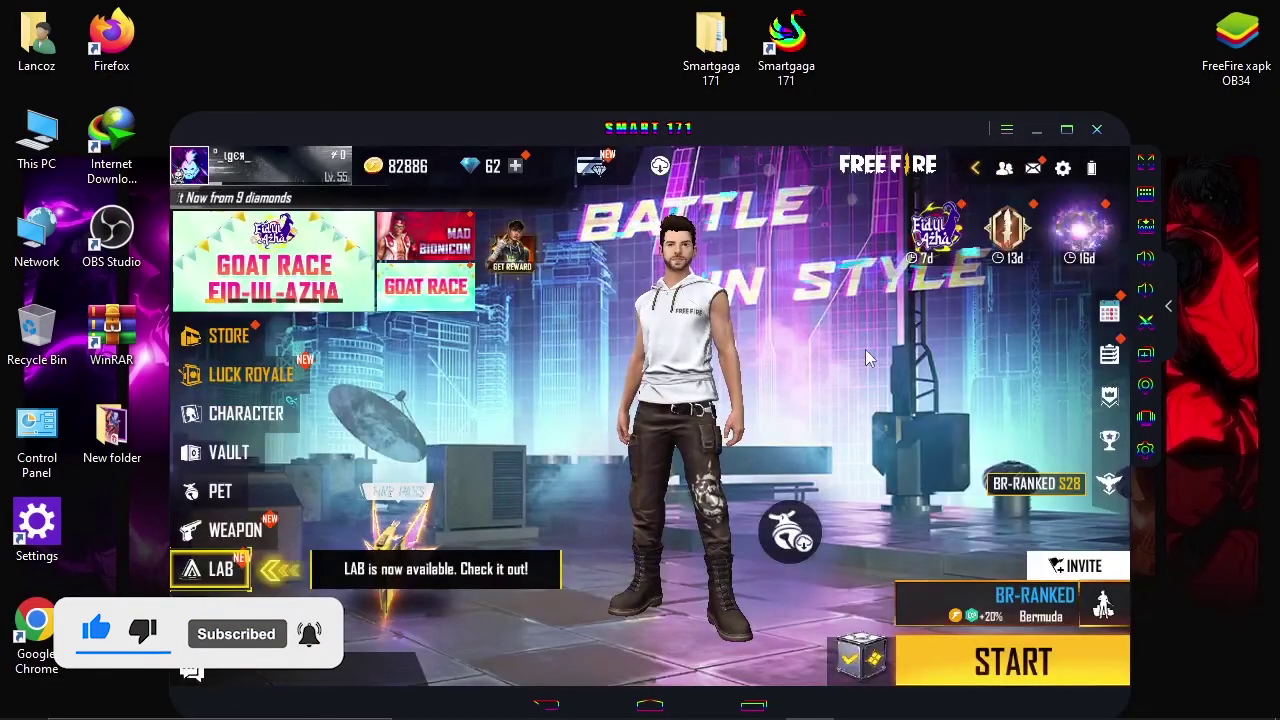
# Step: Close the Smart 171 emulator and confirm the exit
pyautogui.click(1096, 129)
pyautogui.click(580, 490)
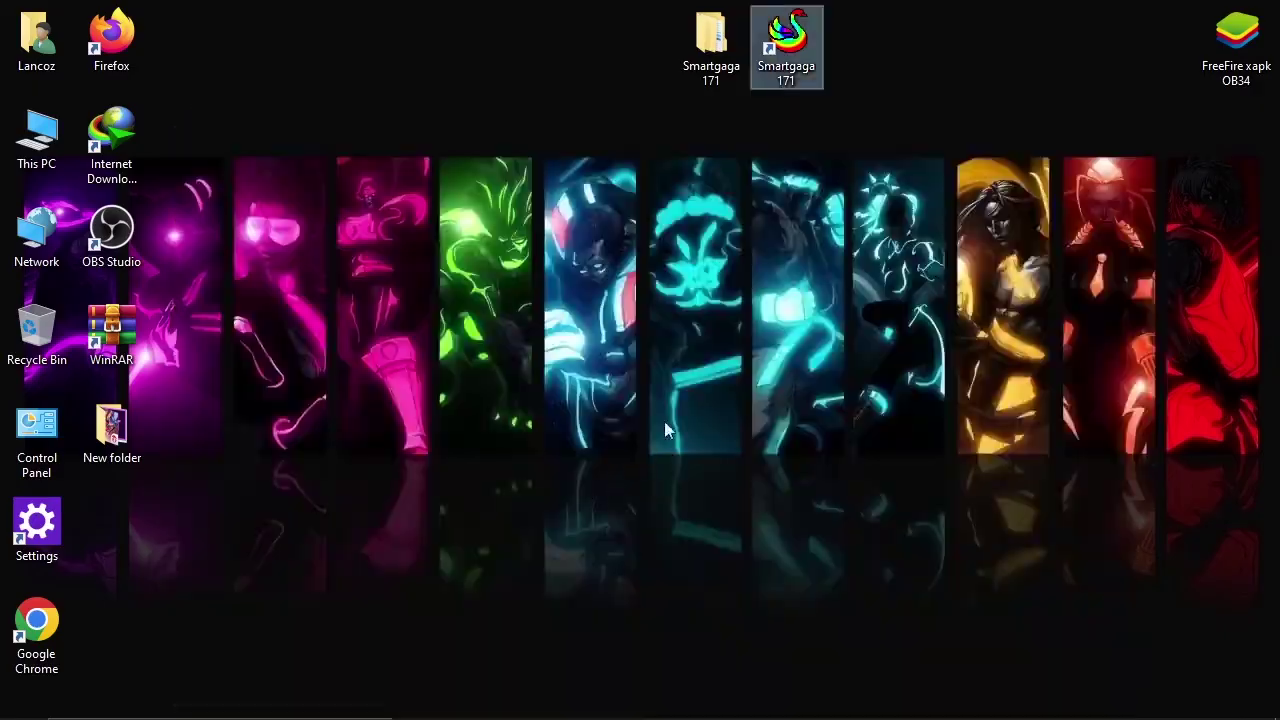